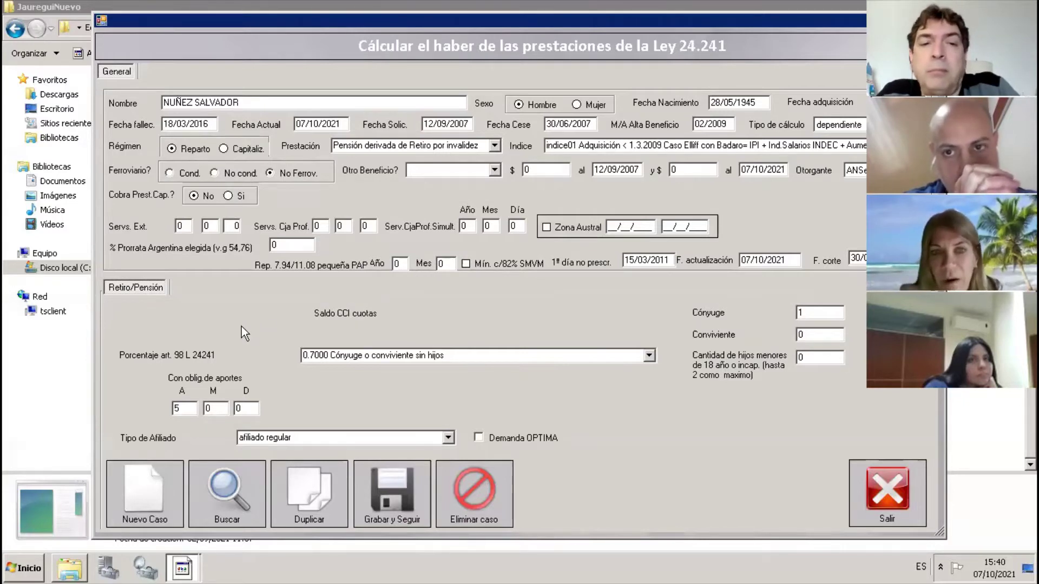
- Find and open the client's case marked BIS, and save it to continue to the remuneration data
click(260, 473)
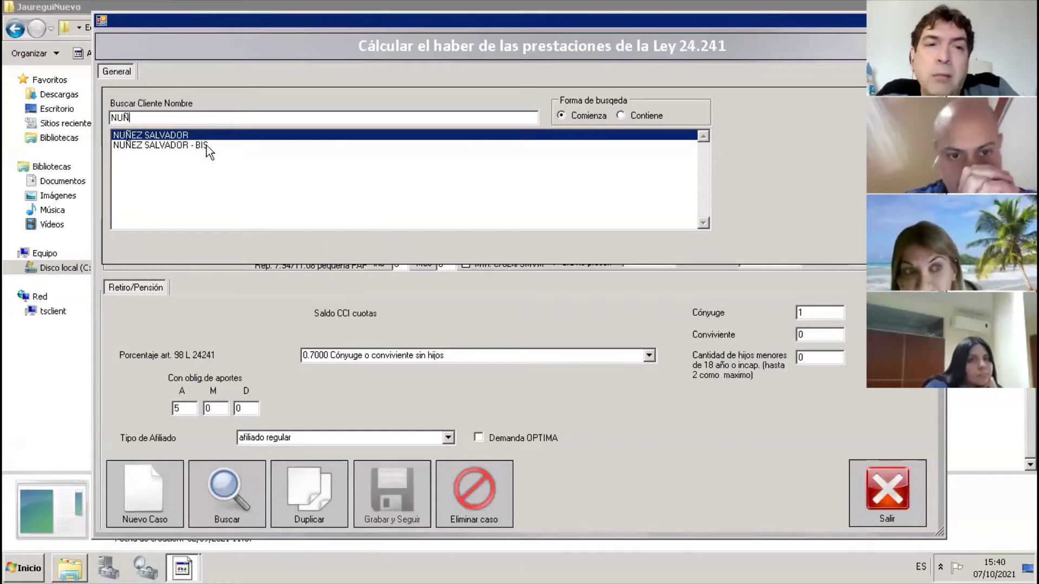
click(159, 145)
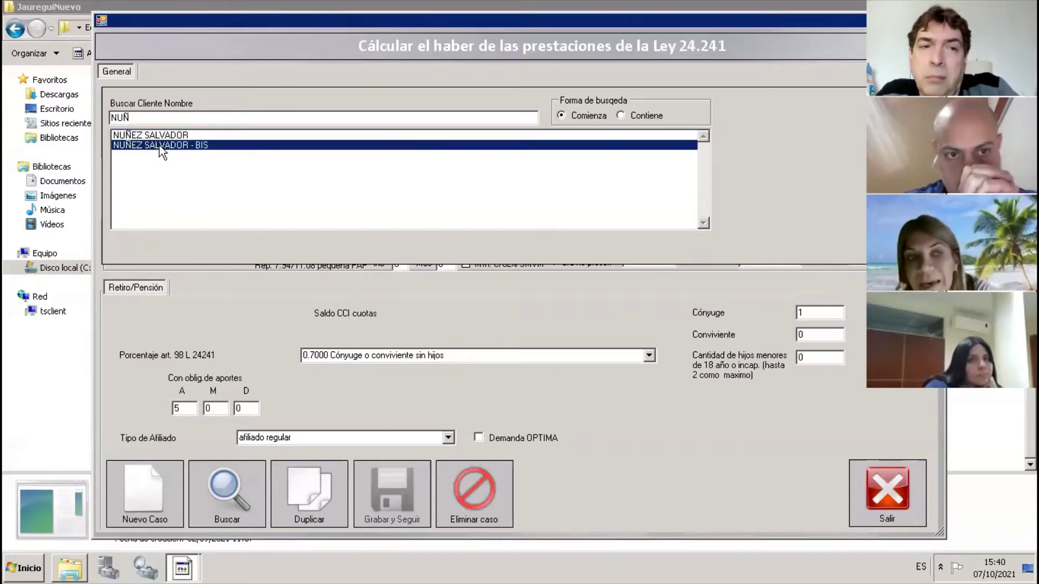
double_click(159, 145)
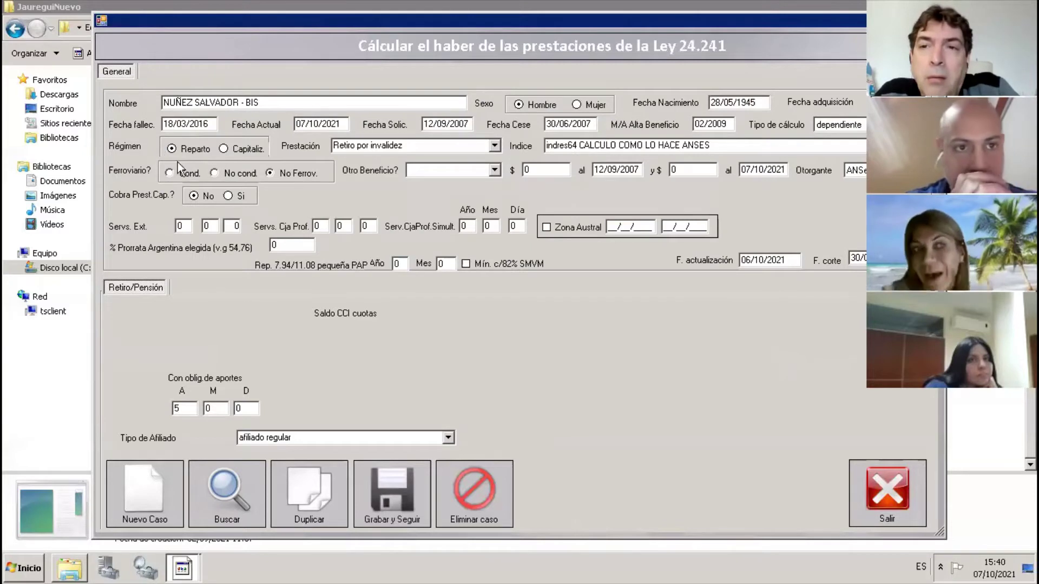
click(387, 486)
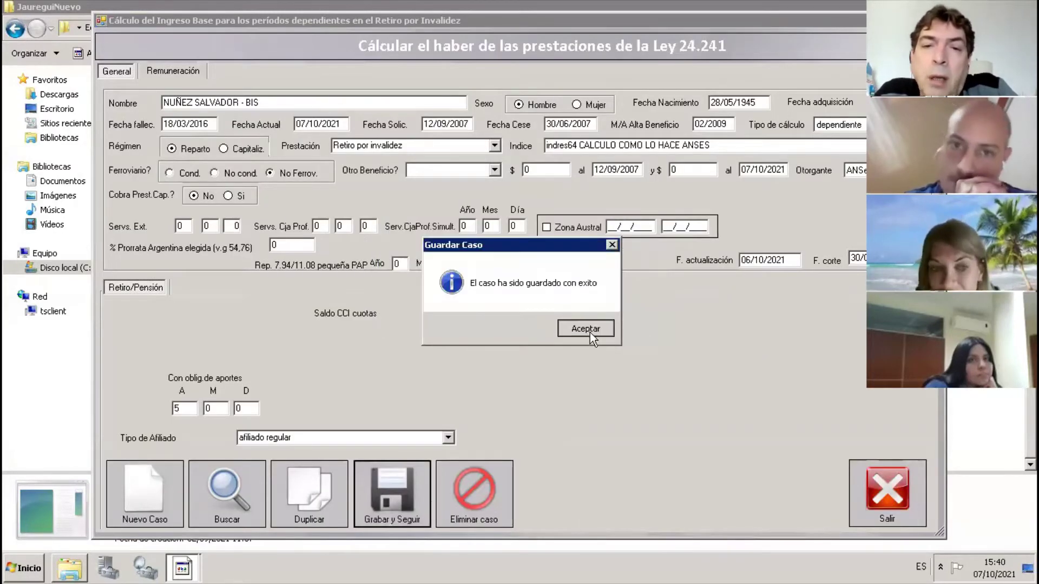
click(589, 327)
mouse_move(834, 8)
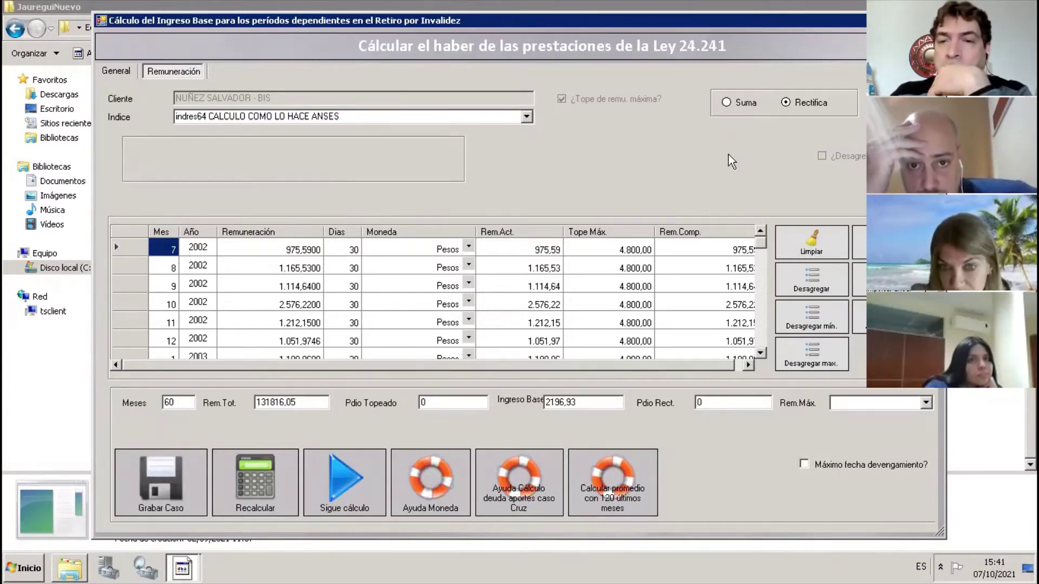
- Set the rectified average (Pdio Rect.) to 2205,34 and continue the calculation, accepting the applicable benefit increases
drag(592, 403, 502, 391)
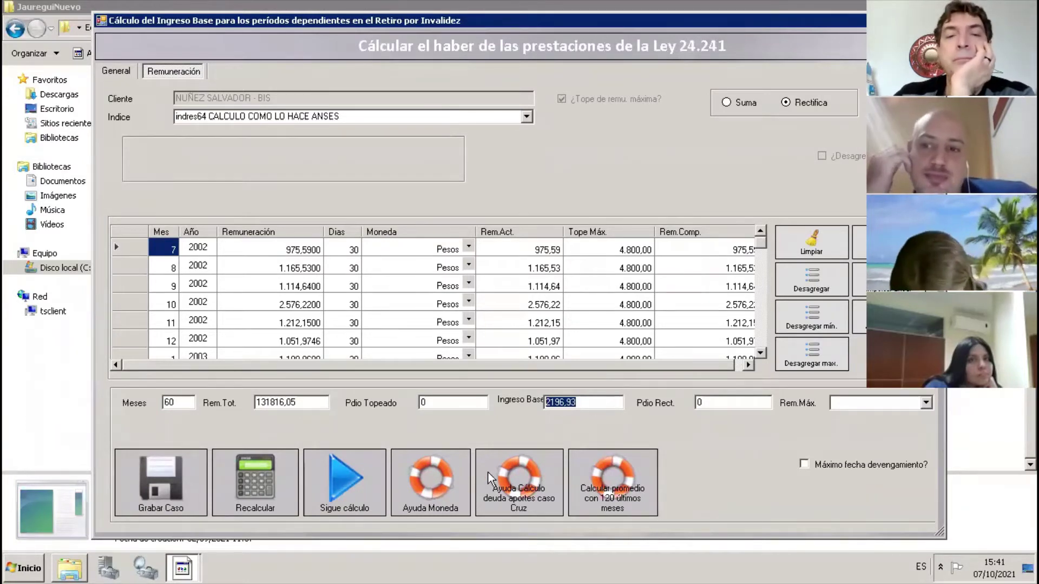
click(722, 402)
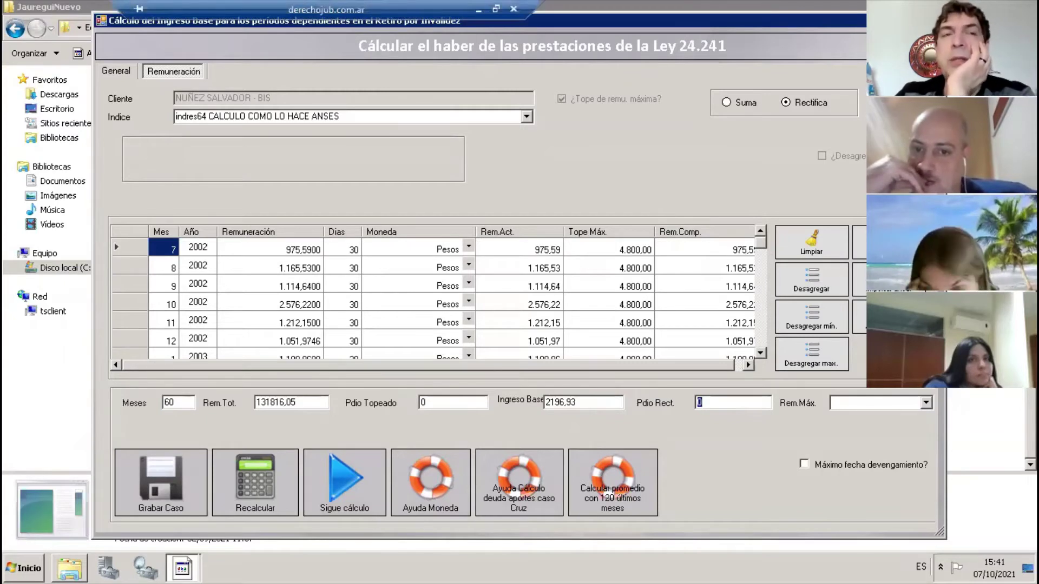
text(2)
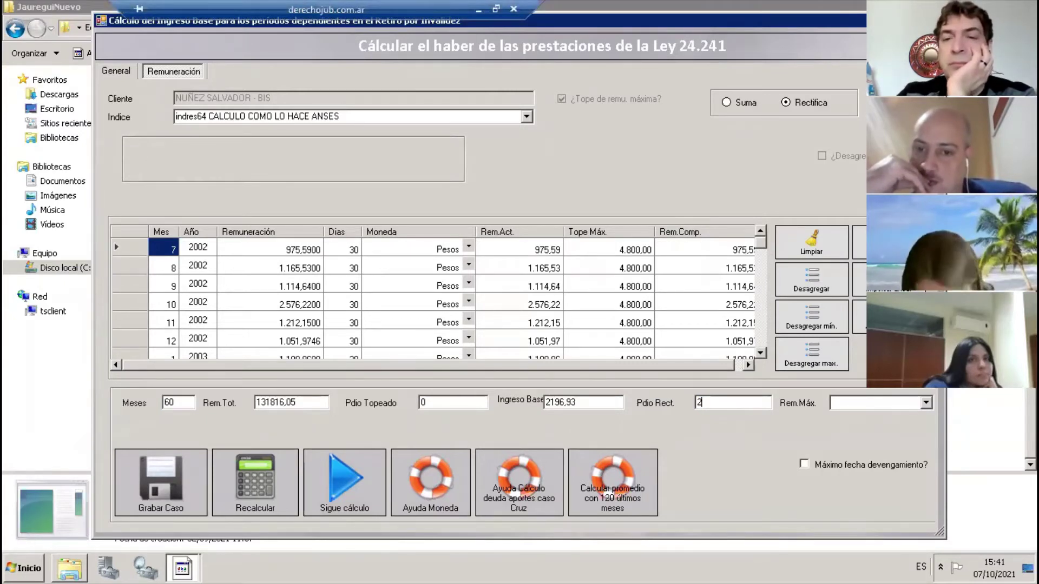
text(205,34)
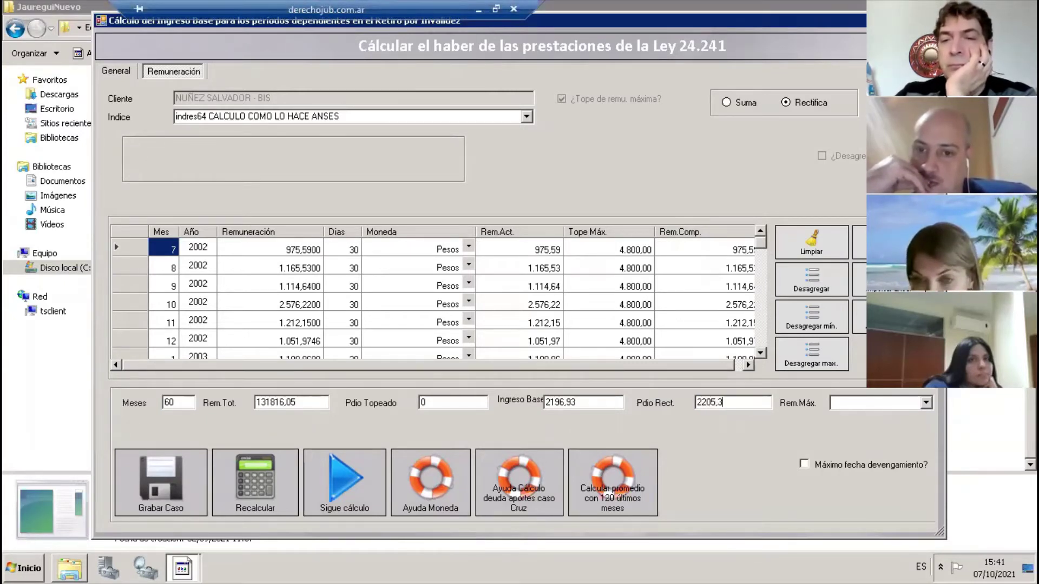
click(340, 487)
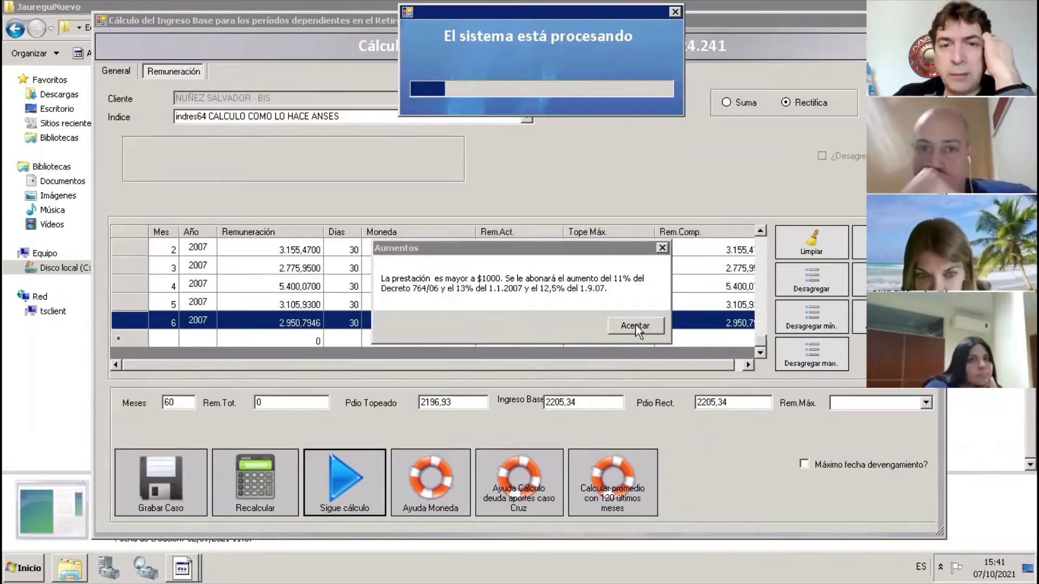
click(631, 325)
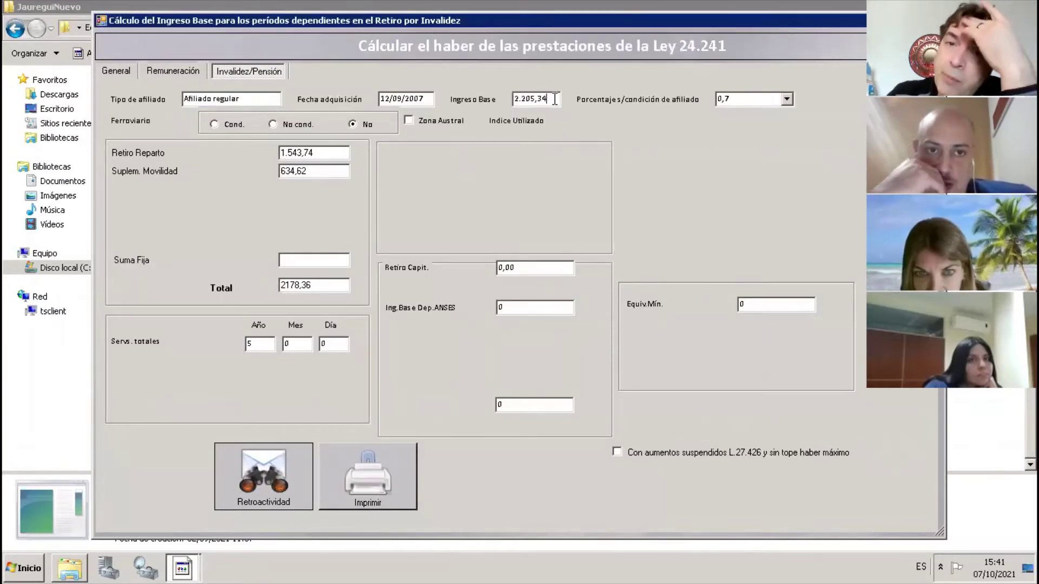
- Examine the Ingreso Base, Retiro Reparto and Suplem. Movilidad amounts of the disability benefit alongside the general case data
drag(547, 103, 297, 106)
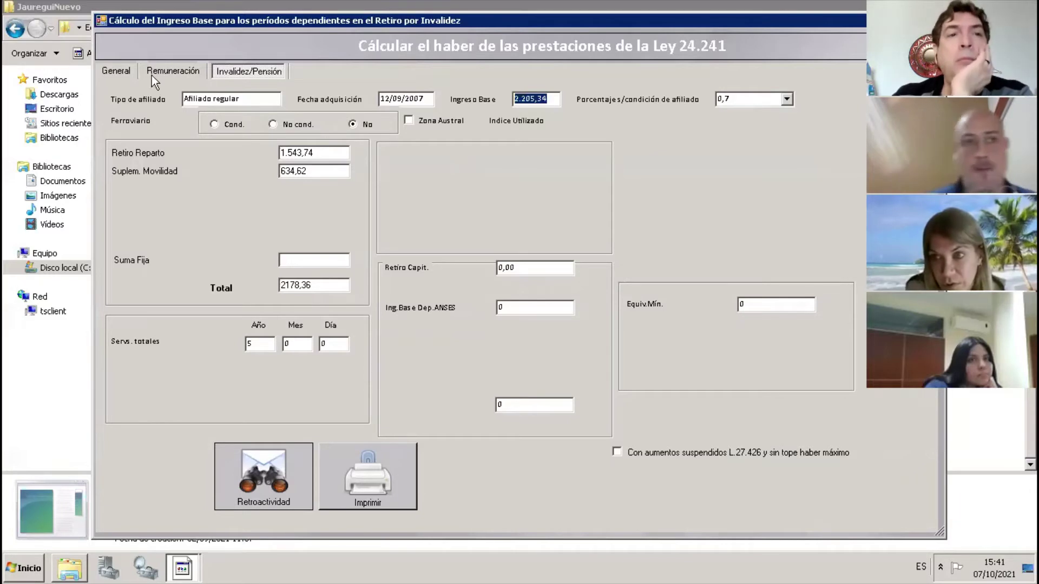
click(124, 73)
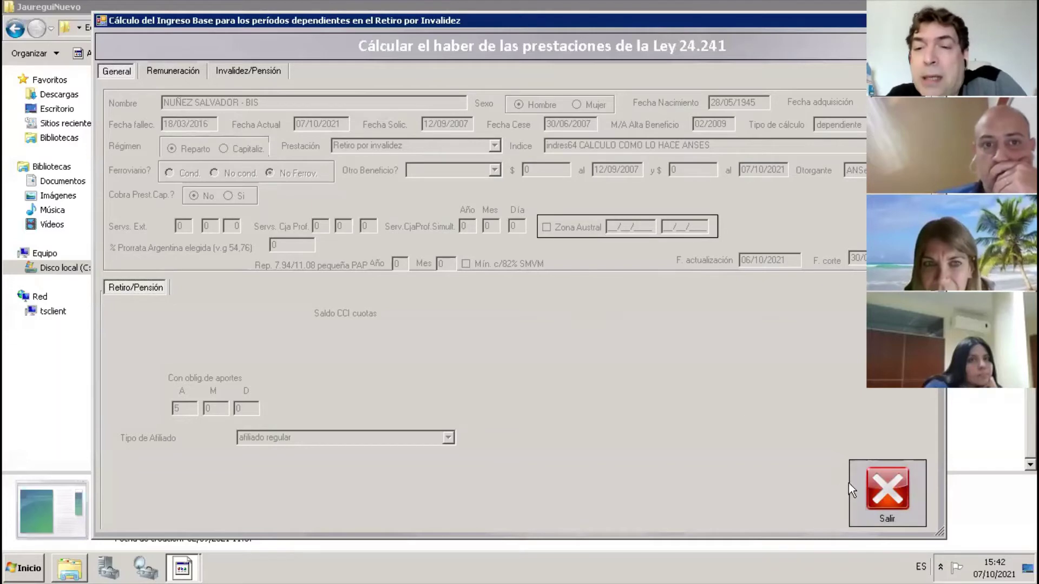
click(226, 69)
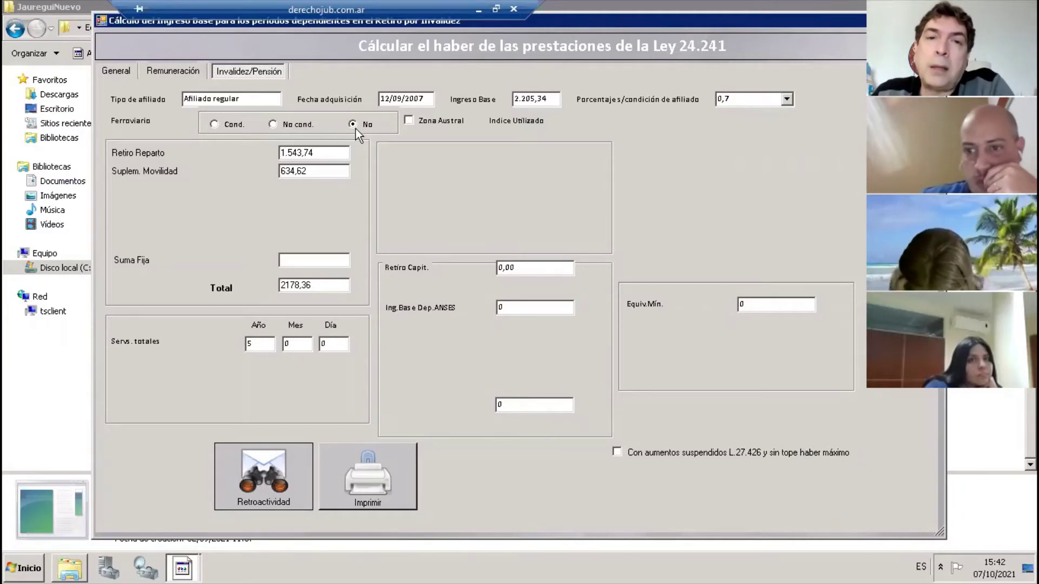
drag(548, 98, 453, 96)
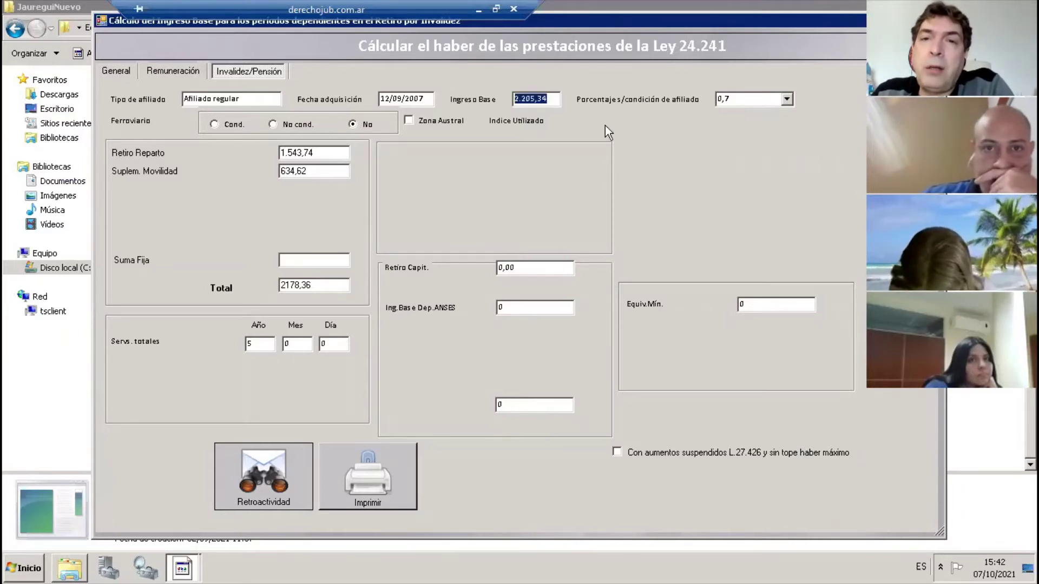
click(320, 152)
drag(319, 152, 209, 154)
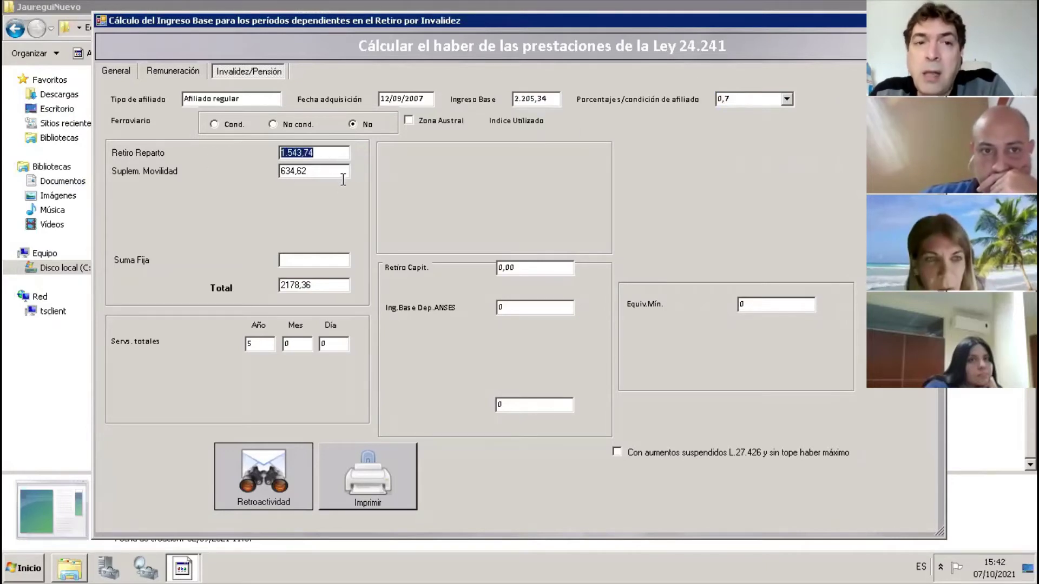
key(Tab)
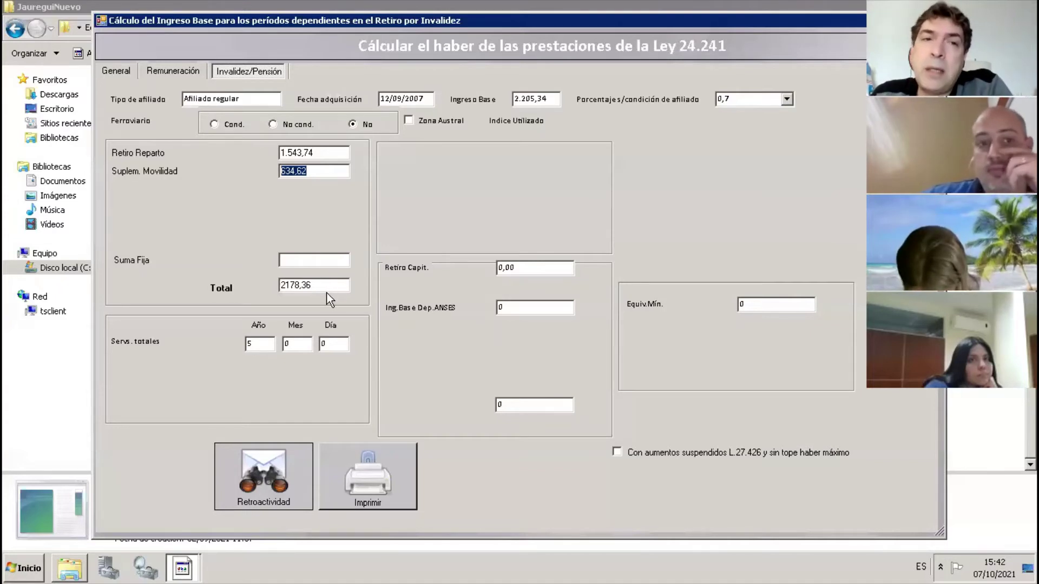
click(119, 70)
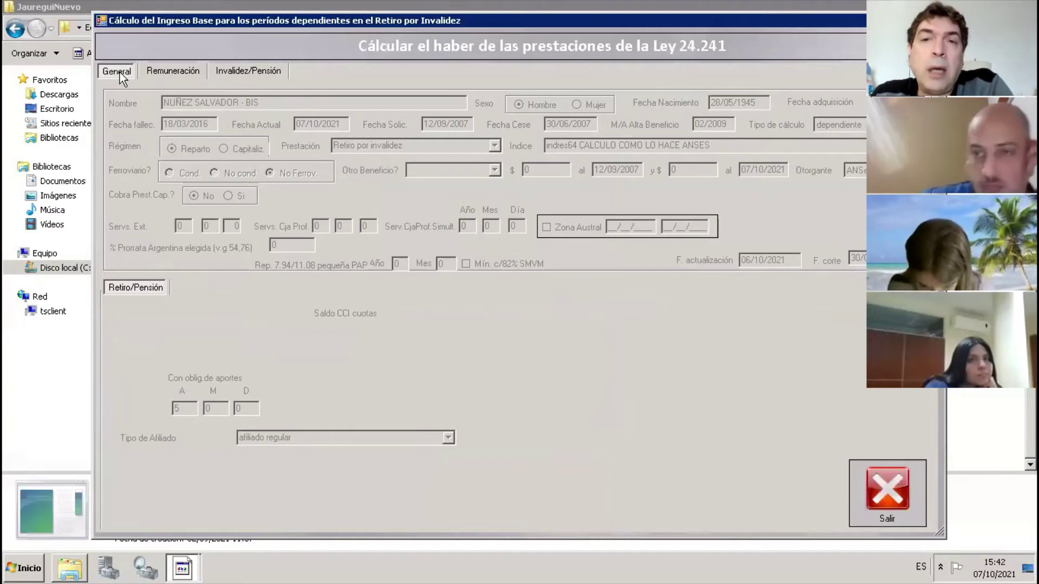
click(239, 72)
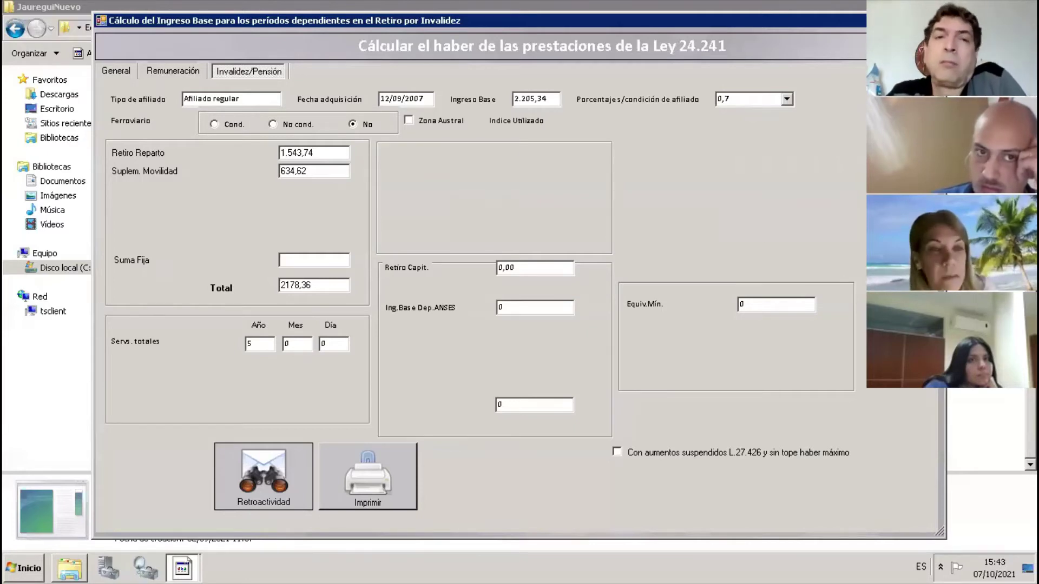
double_click(338, 153)
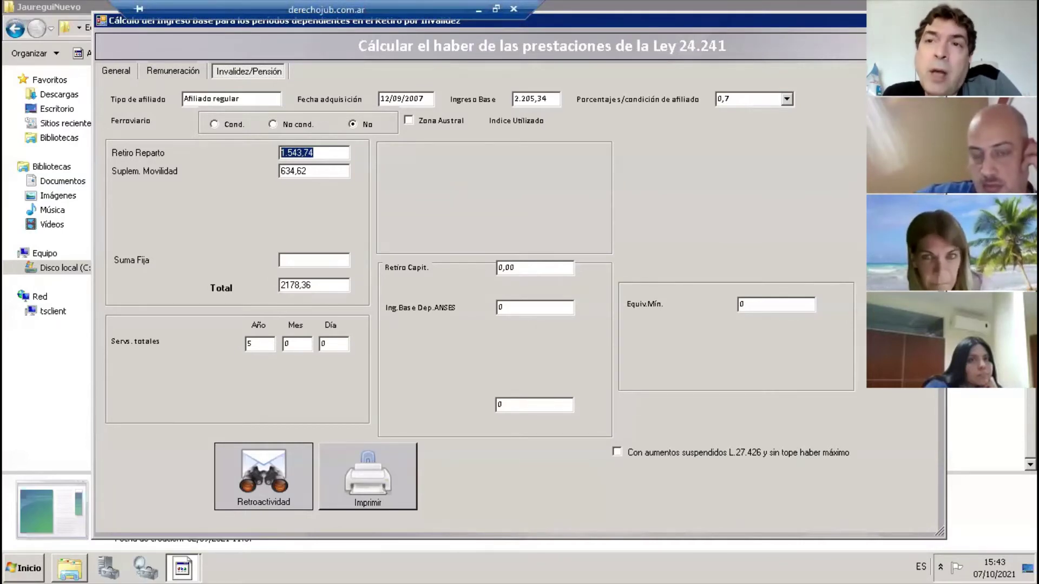
- Close this calculation and load the same client's original case, without the BIS suffix, in the Ley 24.241 application
key(alt+F4)
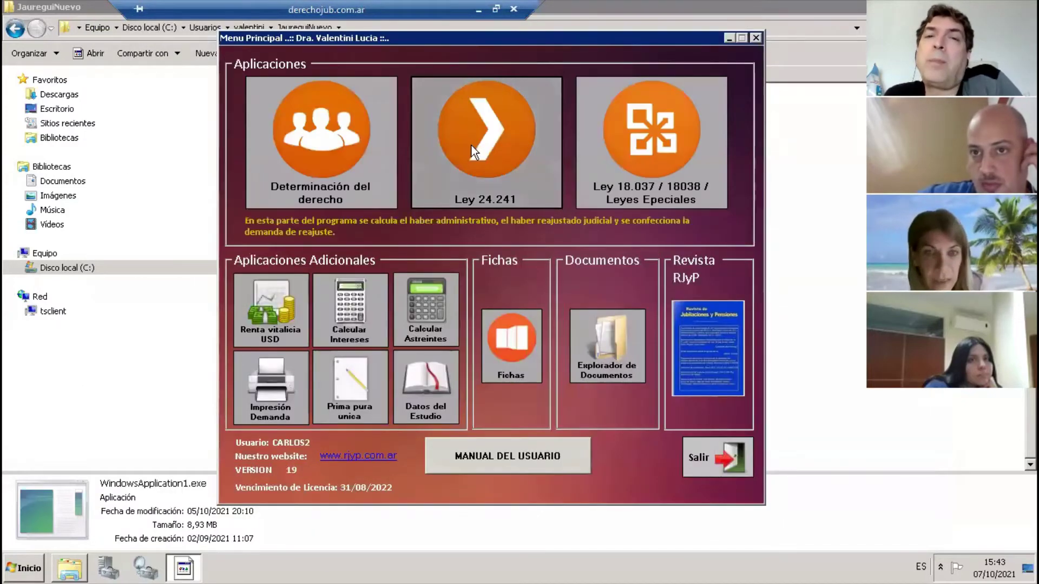
click(475, 149)
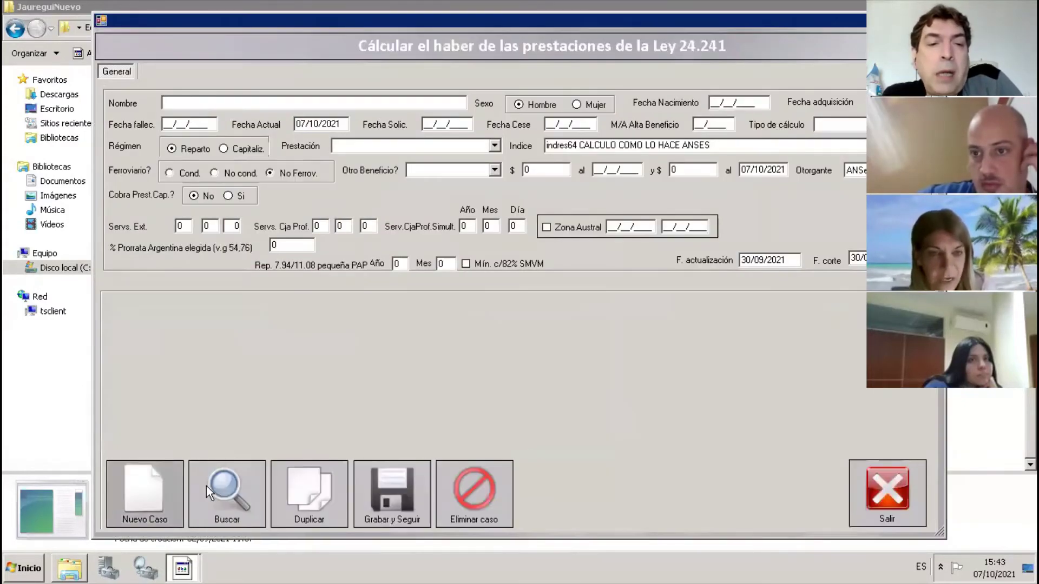
click(234, 483)
text(MU)
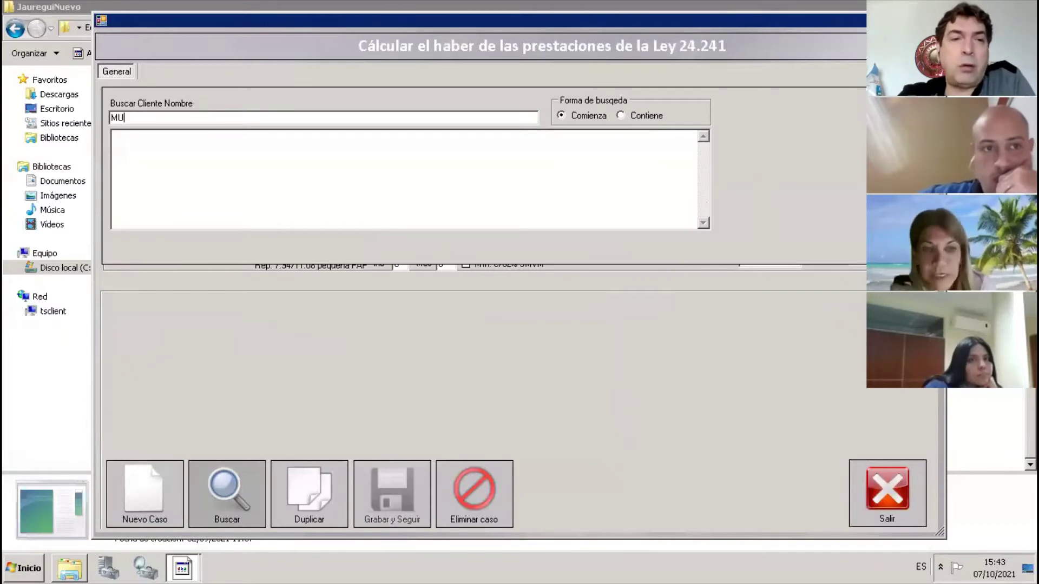
key(BackSpace)
key(BackSpace)
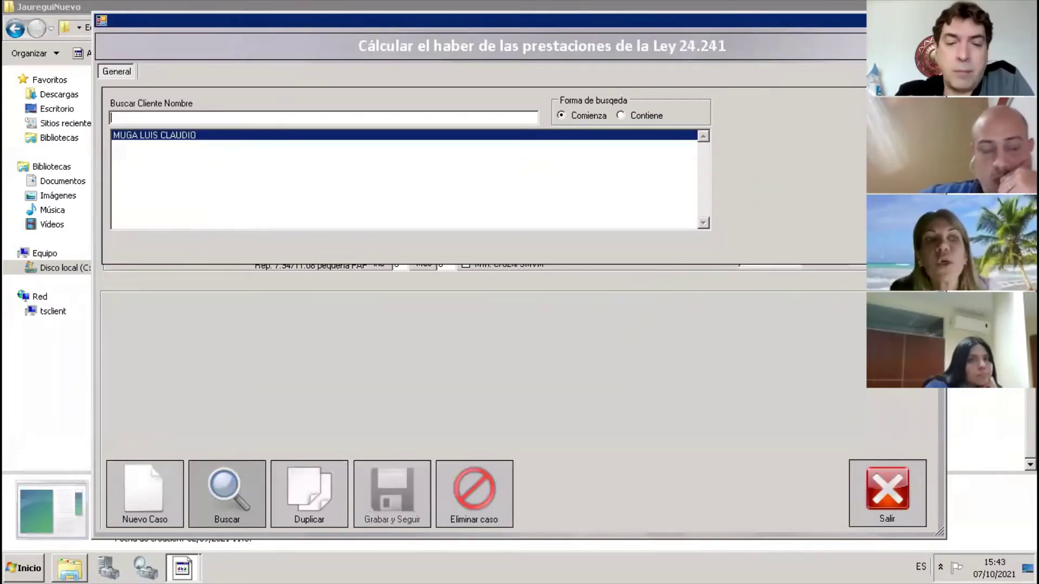
text(NUÑ)
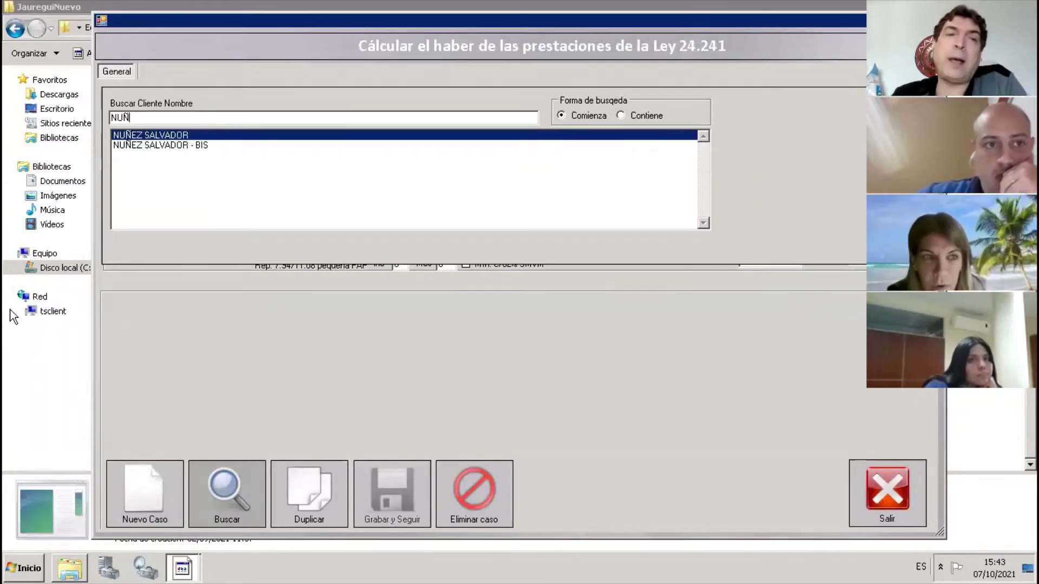
double_click(163, 136)
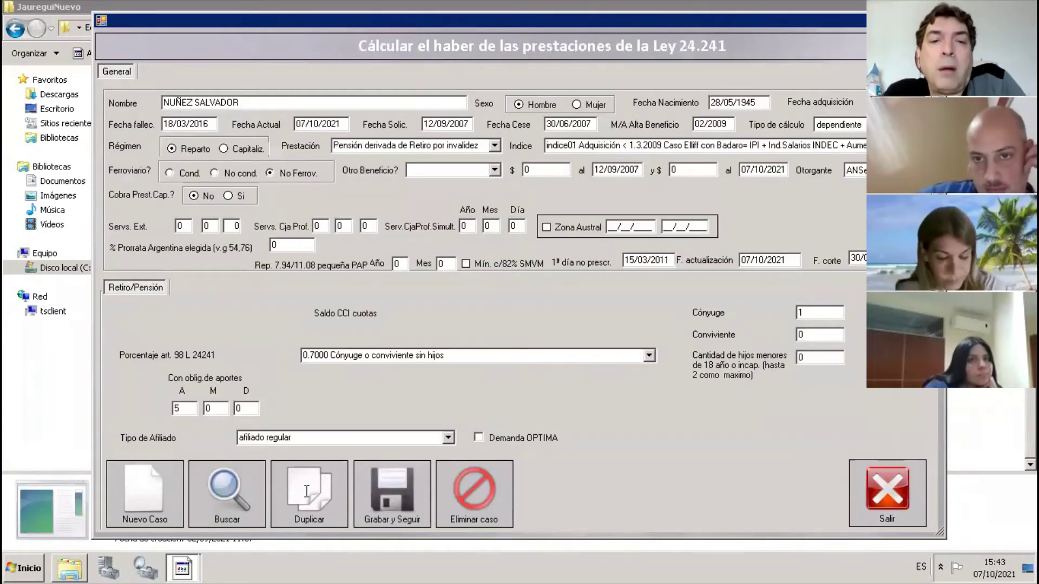
- Save the original case to continue to its remuneration data and check the Ingreso Base
click(388, 500)
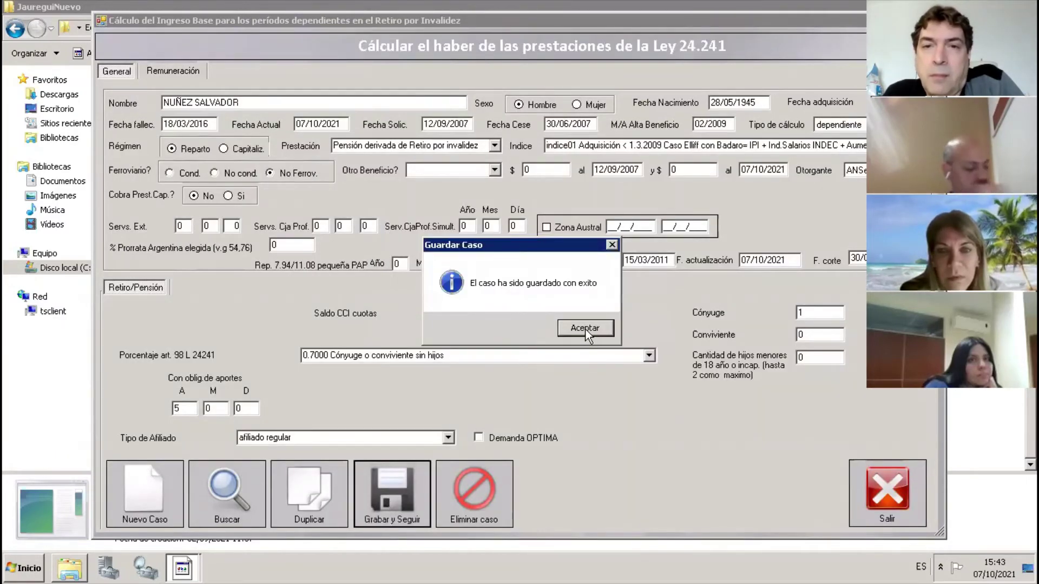
click(585, 328)
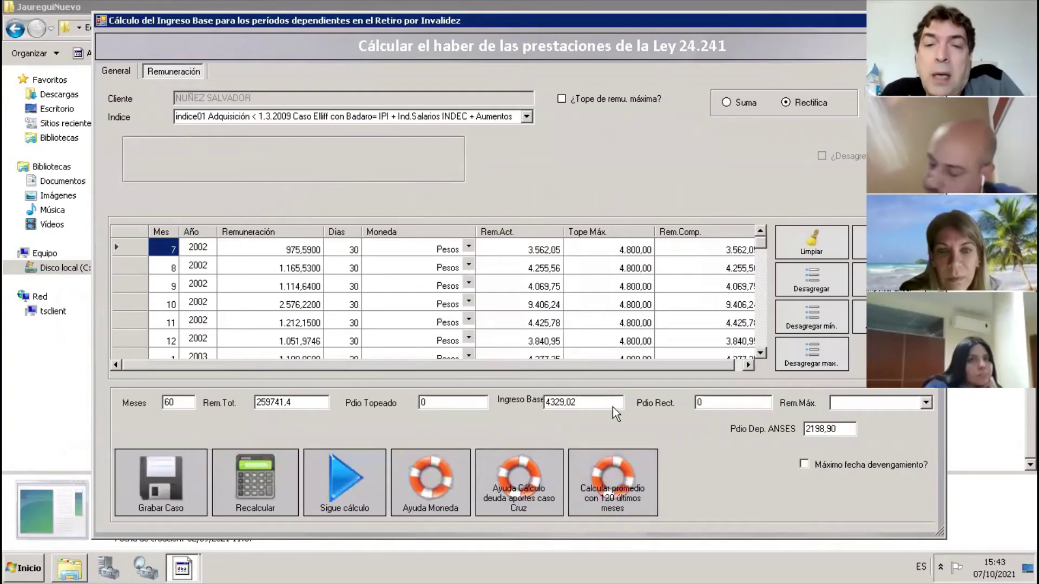
key(Tab)
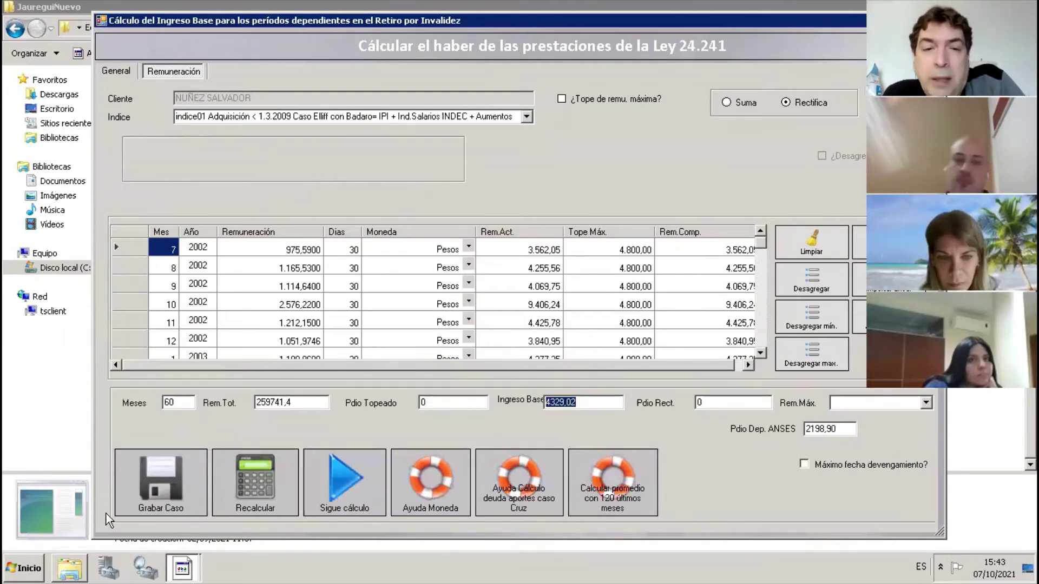
- Continue the calculation with case option 6 for the maximum taxable remuneration and SIN TOPE for the monthly cap, and open the mobility readjustment
click(334, 502)
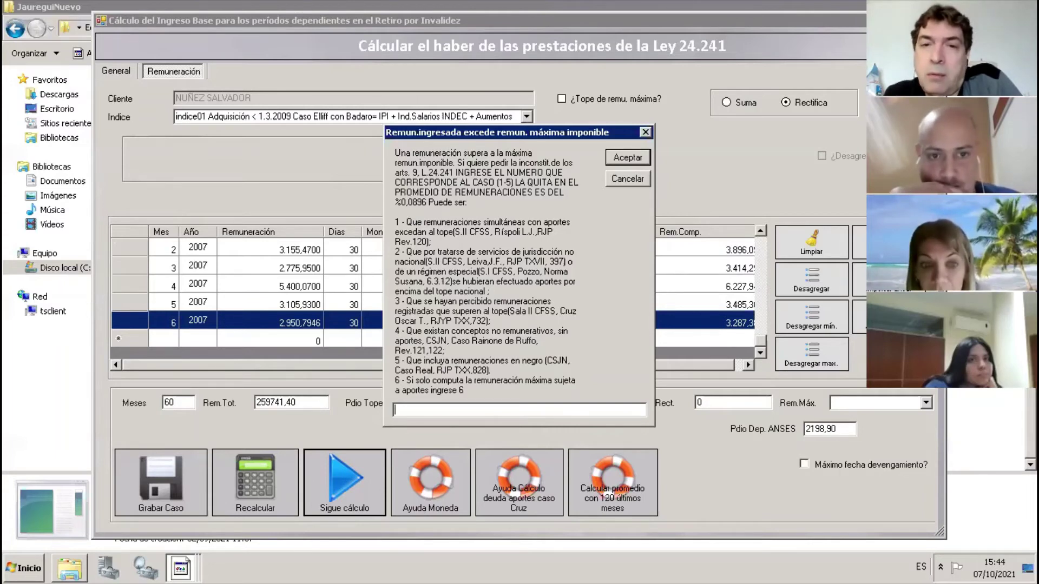
text(6)
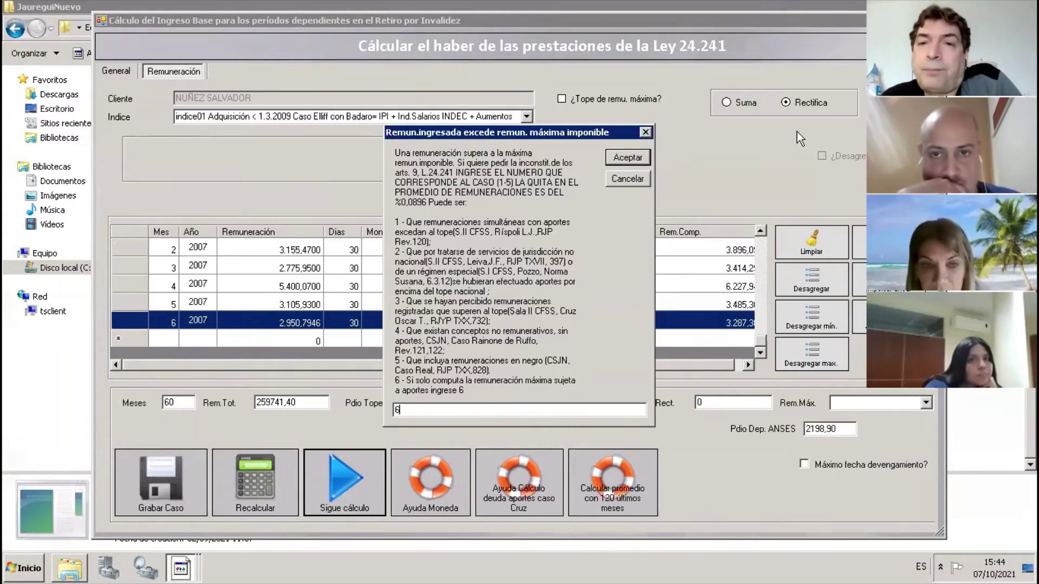
click(625, 157)
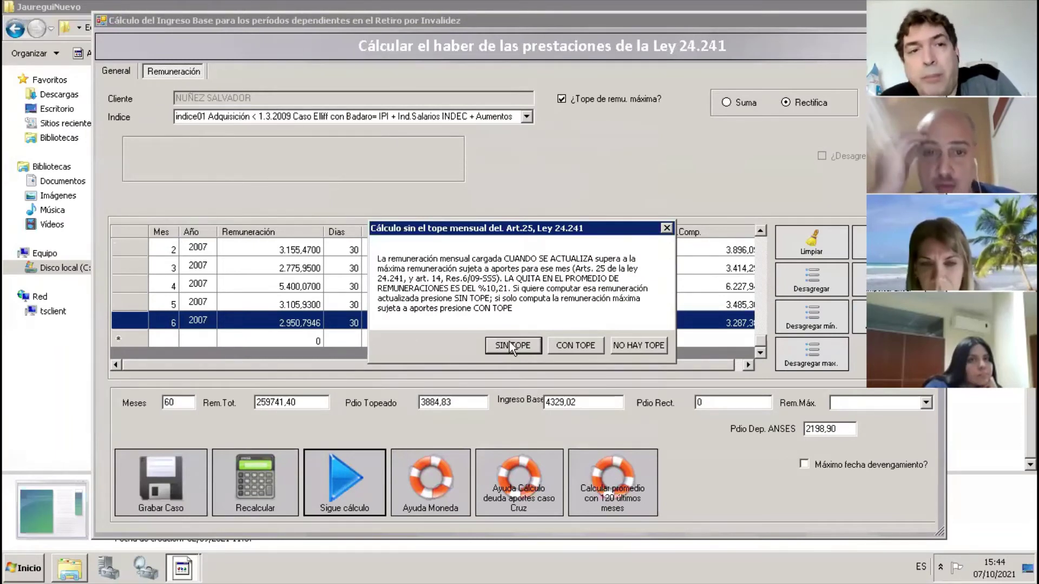
drag(521, 234, 524, 205)
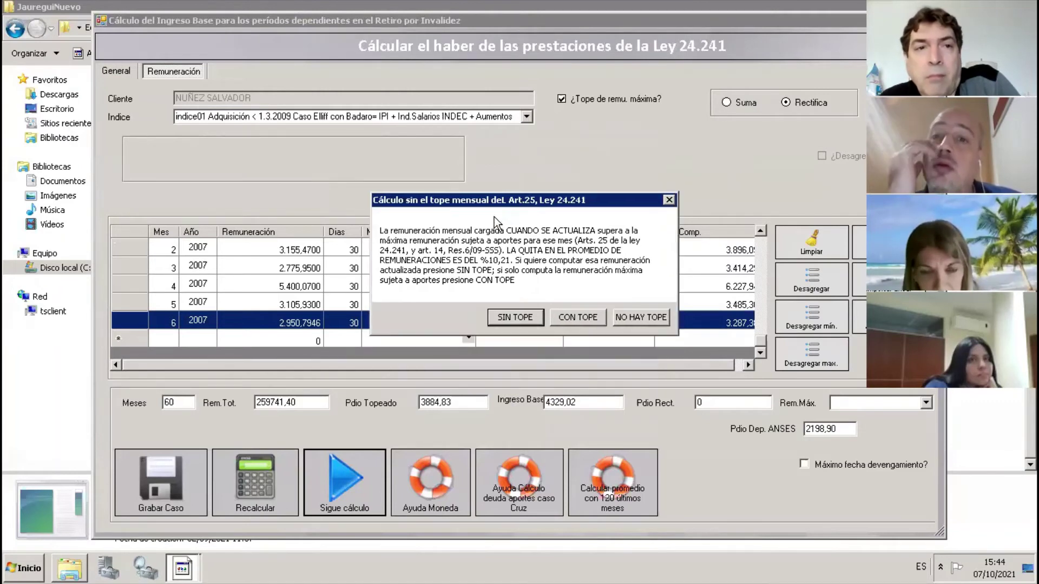
click(511, 318)
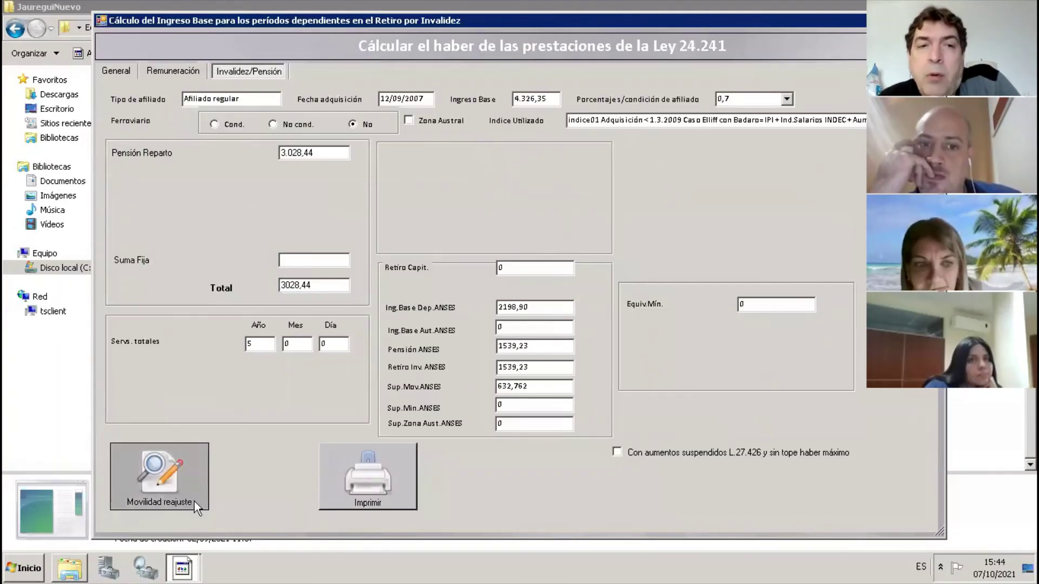
click(167, 489)
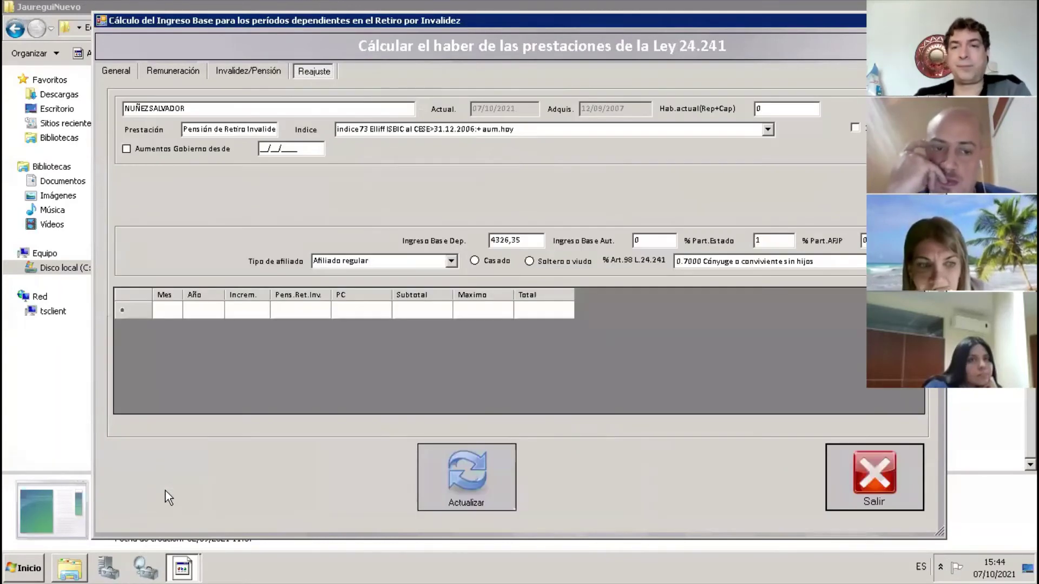
- Update the derived pension with the selected mobility index and review the monthly readjusted amounts from September 2007 into 2011
click(469, 468)
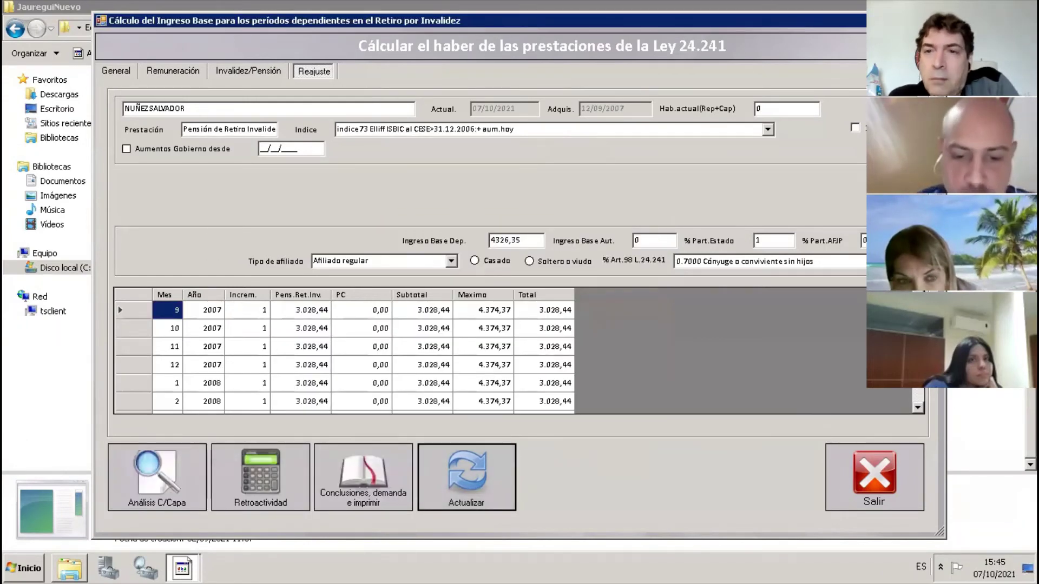
click(916, 407)
click(916, 407)
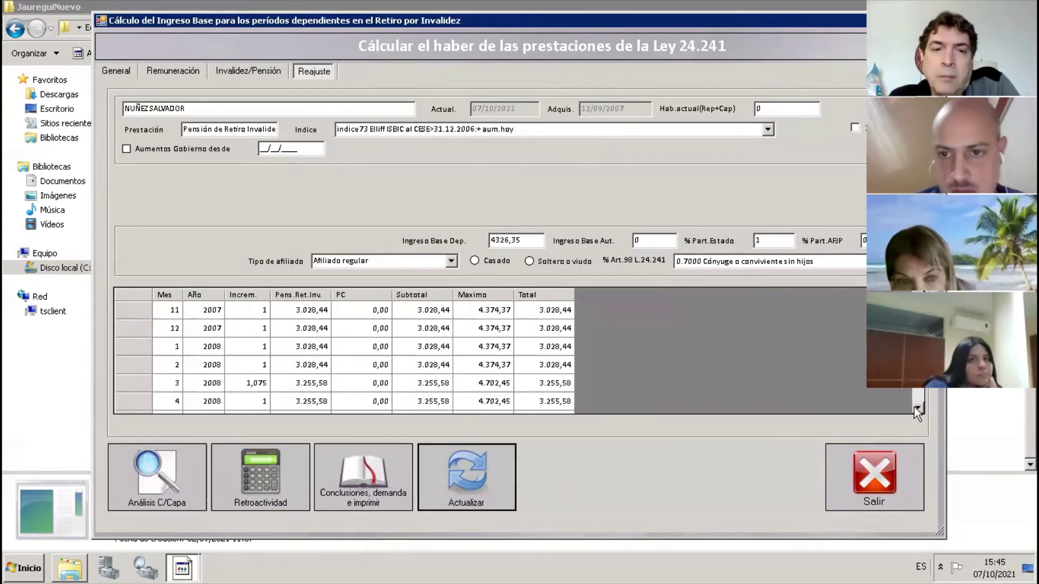
click(915, 407)
click(916, 407)
click(915, 408)
click(915, 408)
click(916, 407)
double_click(916, 408)
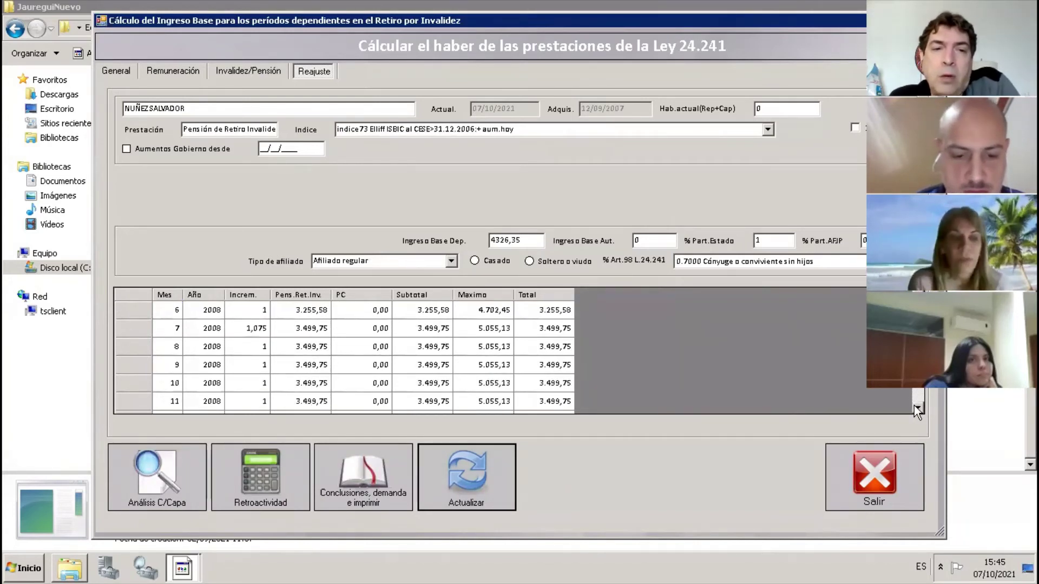
double_click(915, 407)
double_click(915, 407)
double_click(915, 407)
double_click(915, 407)
double_click(916, 408)
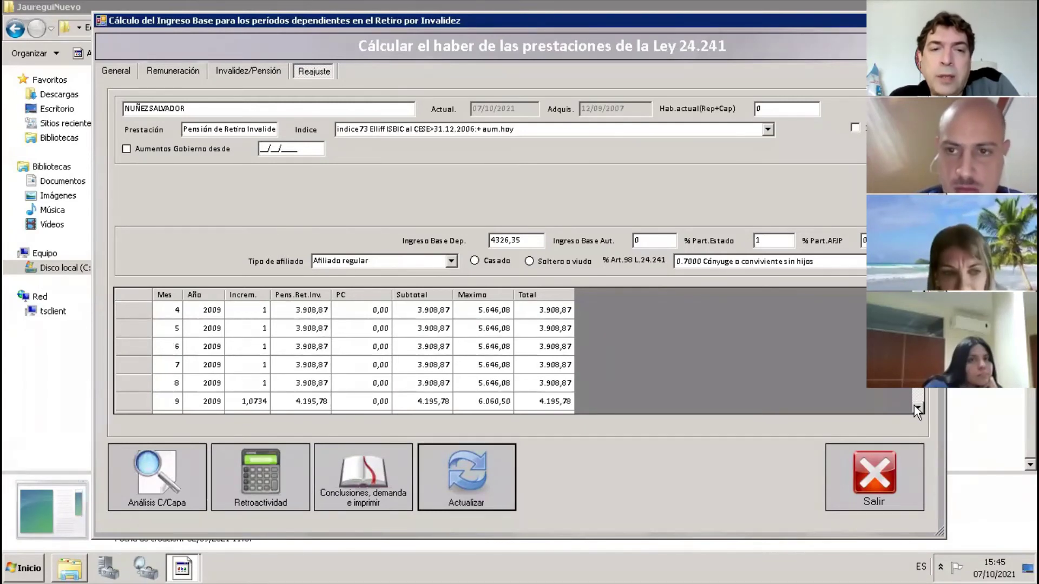
click(916, 407)
double_click(915, 408)
double_click(916, 407)
double_click(916, 407)
double_click(916, 407)
double_click(915, 408)
double_click(916, 407)
click(916, 407)
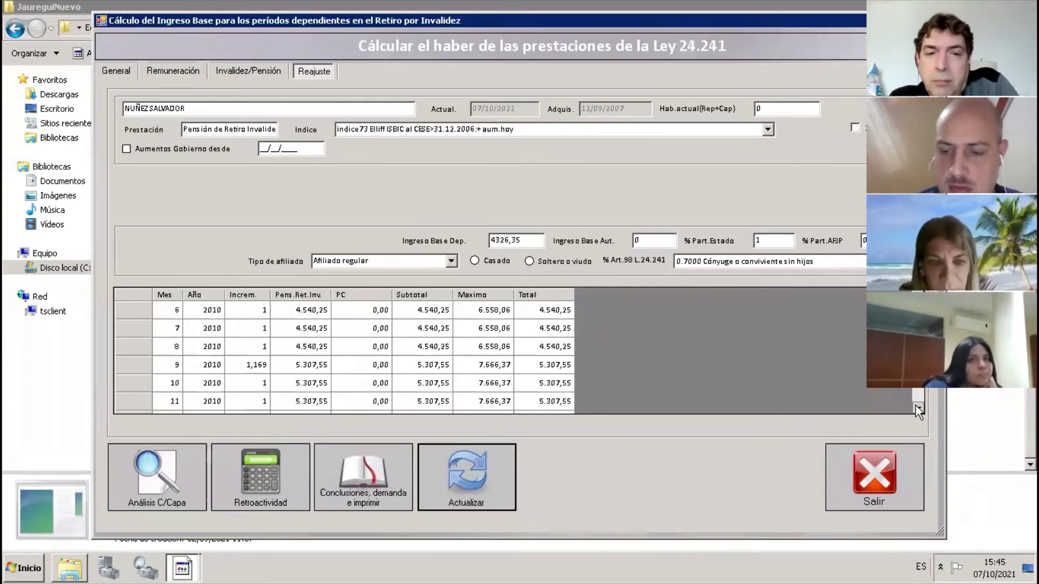
double_click(915, 407)
click(915, 407)
double_click(916, 407)
double_click(916, 408)
click(916, 408)
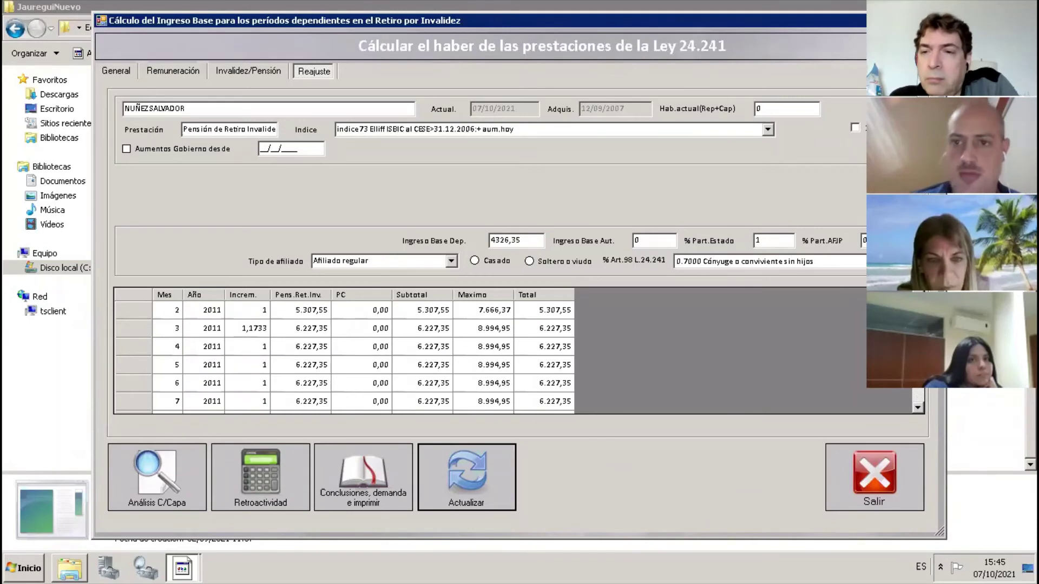
- Run the readjustment again and check the readjusted pension's Total for October 2021 at the end of the table
key(Return)
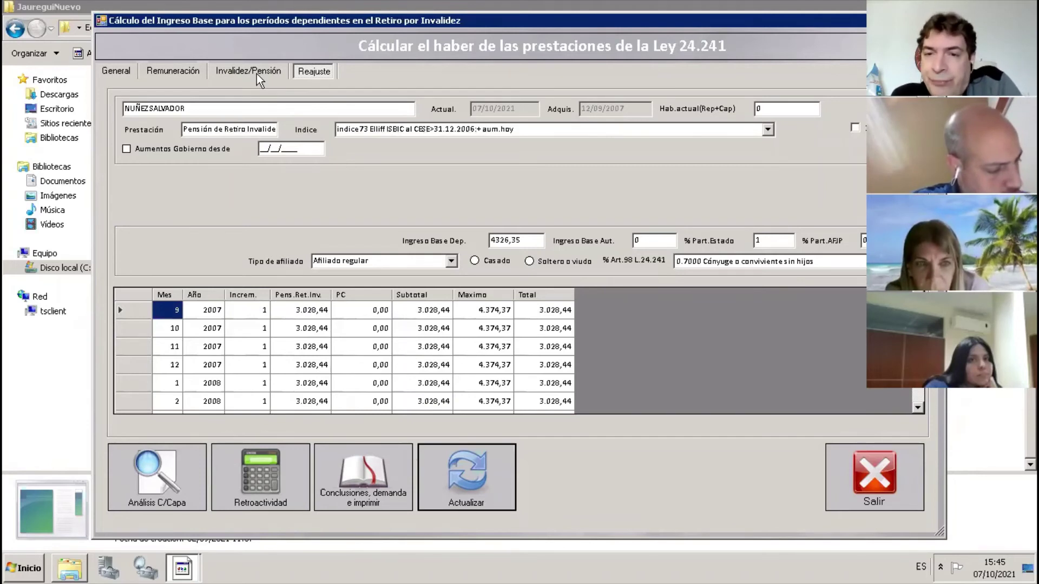
mouse_move(11, 13)
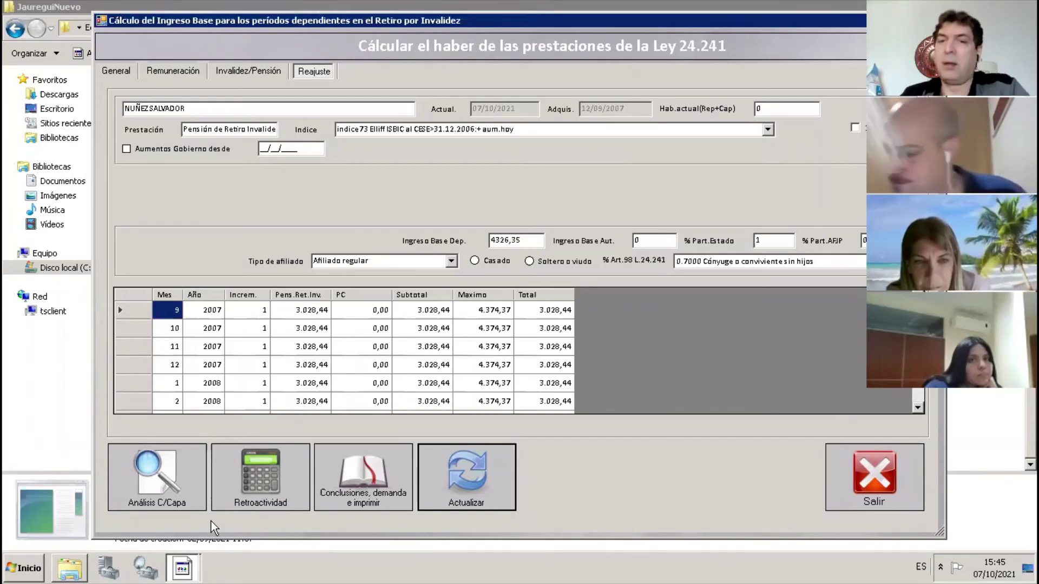
scroll(930, 393, down, 4)
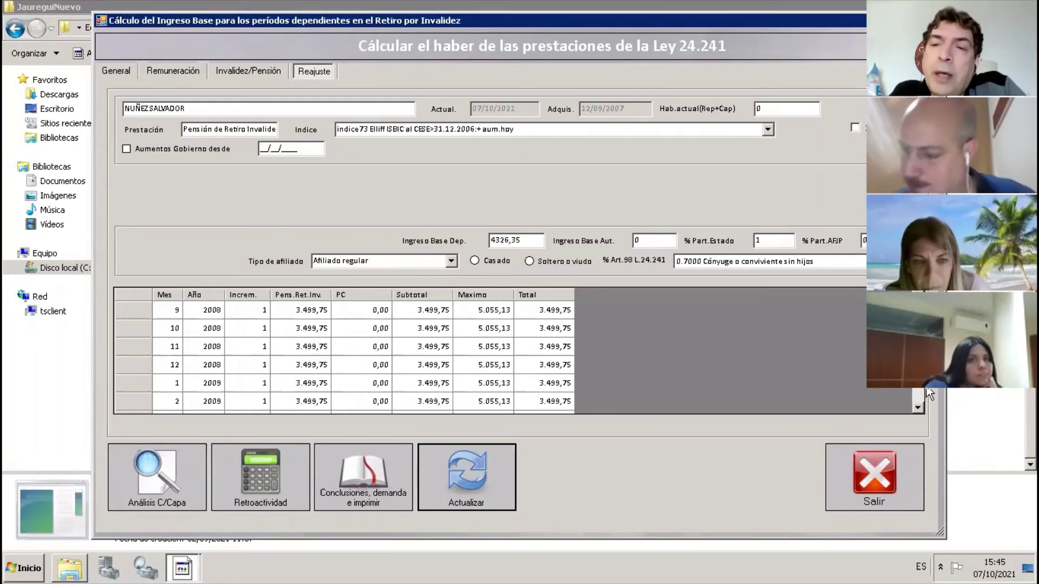
key(ctrl+End)
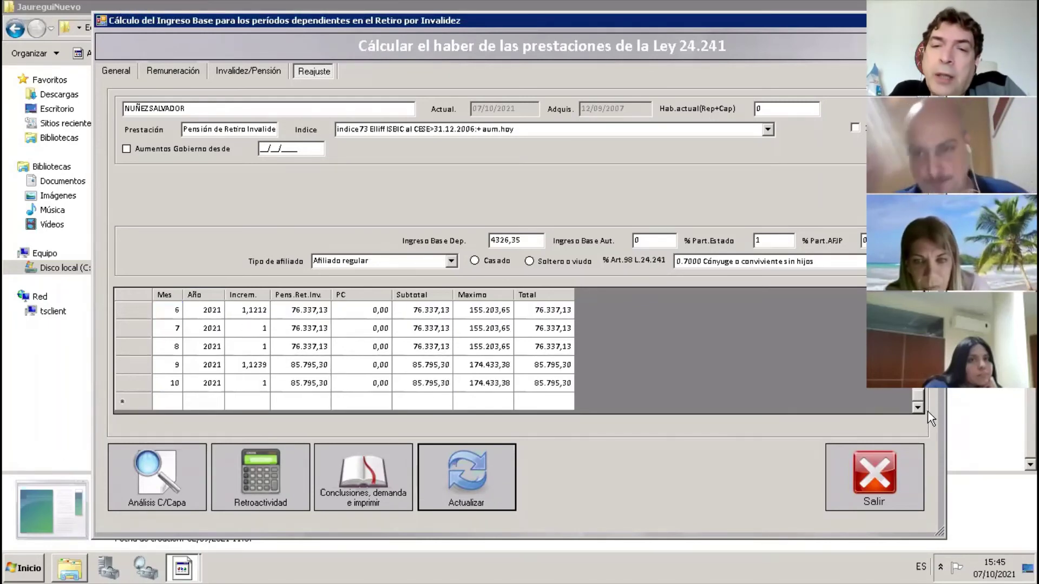
click(558, 386)
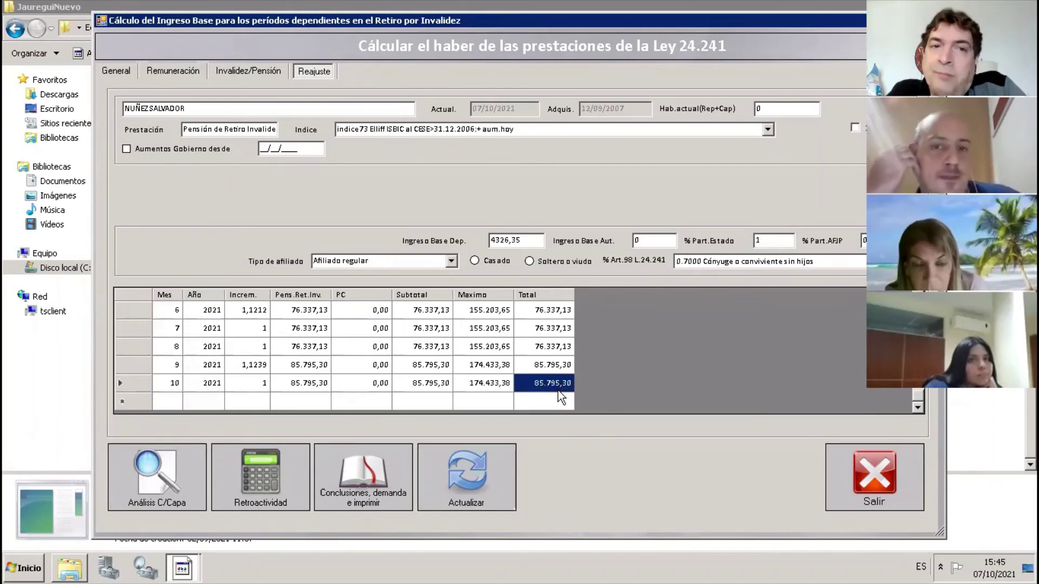
- Open the retroactivity calculation and review the monthly Haber amounts received between March 2011 and September 2021
click(265, 486)
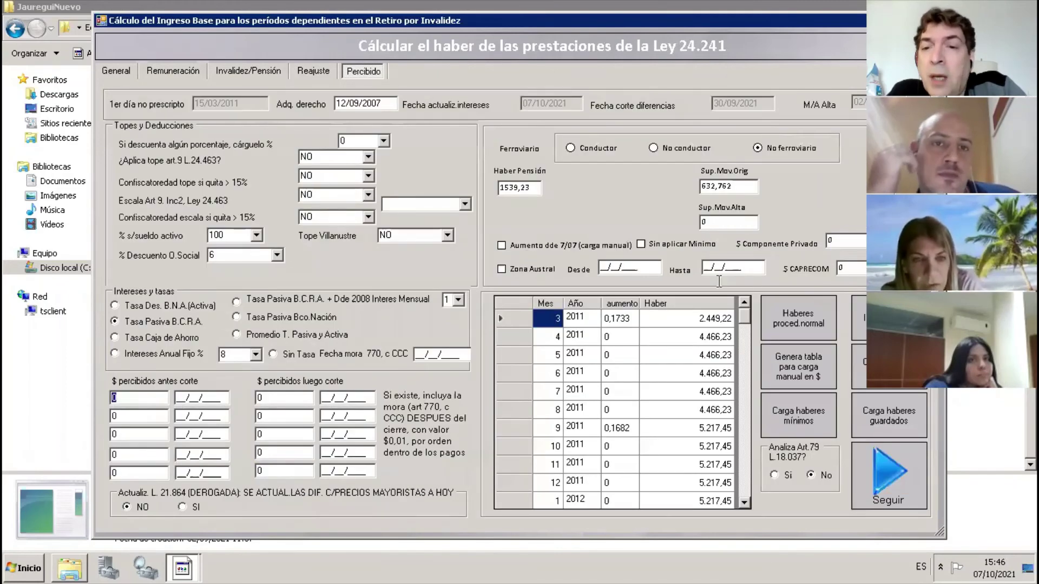
drag(745, 316, 777, 516)
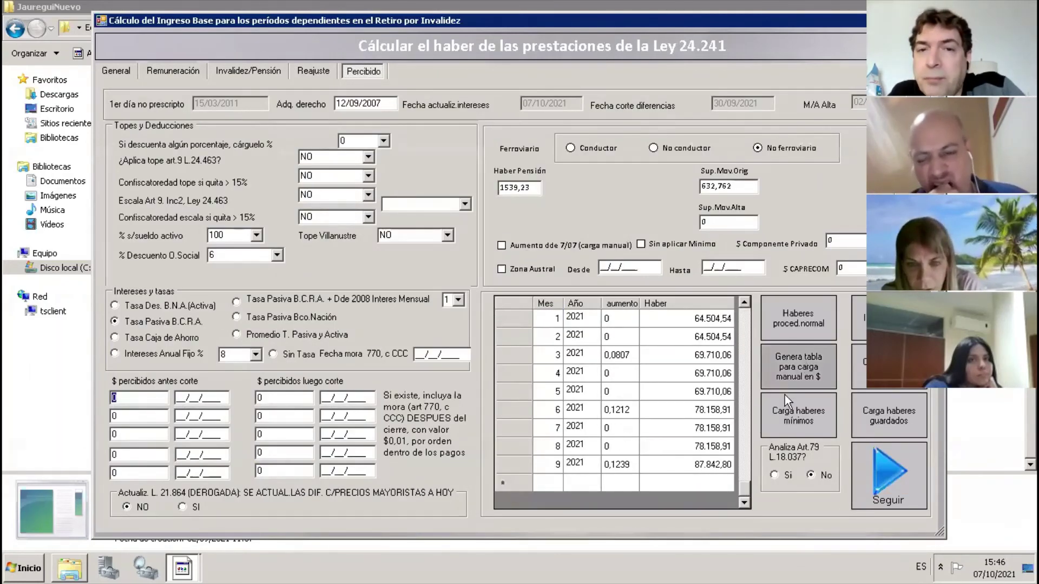
drag(745, 457, 749, 302)
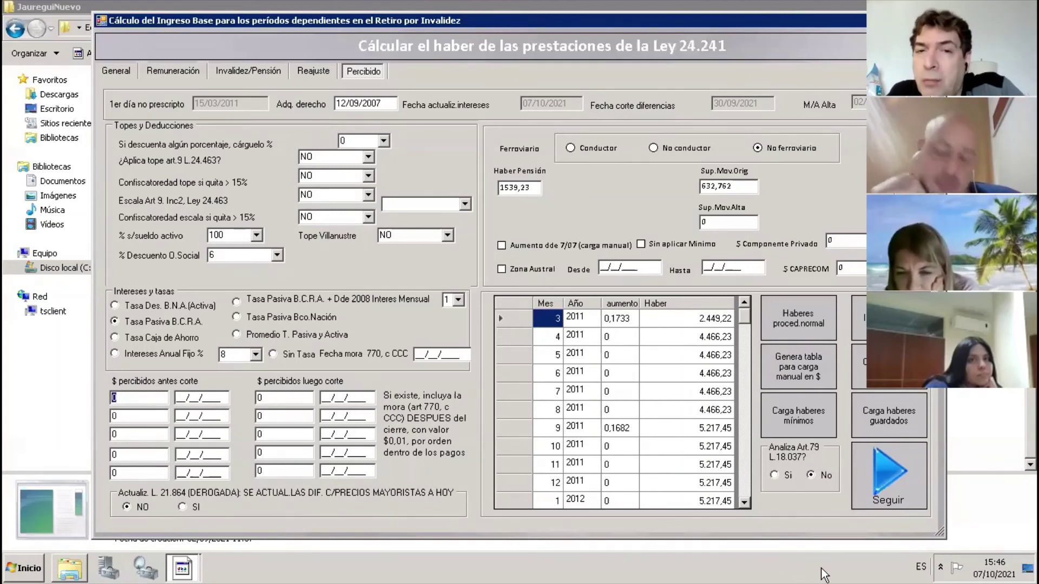
drag(738, 487, 742, 493)
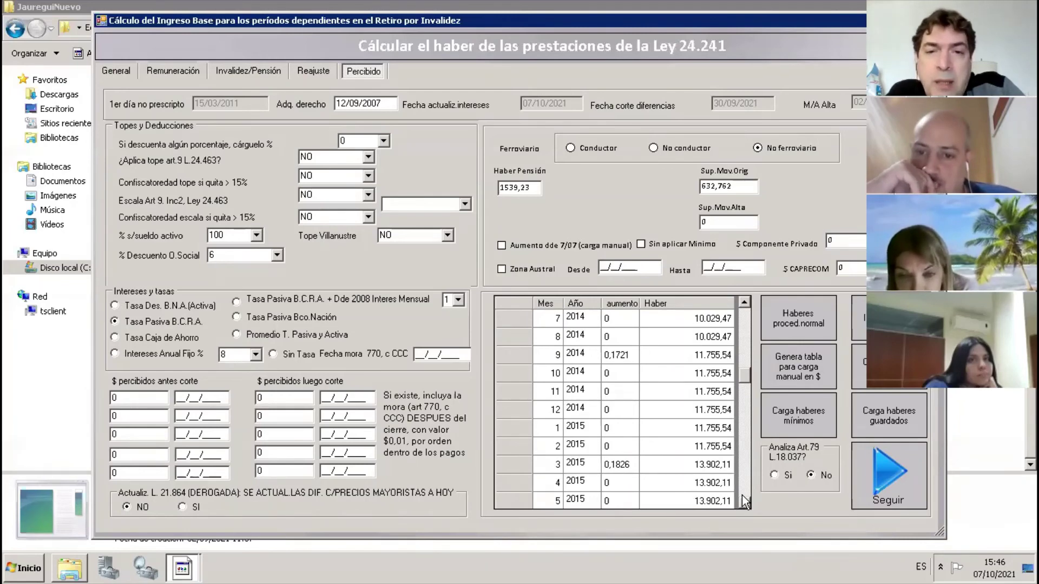
click(741, 495)
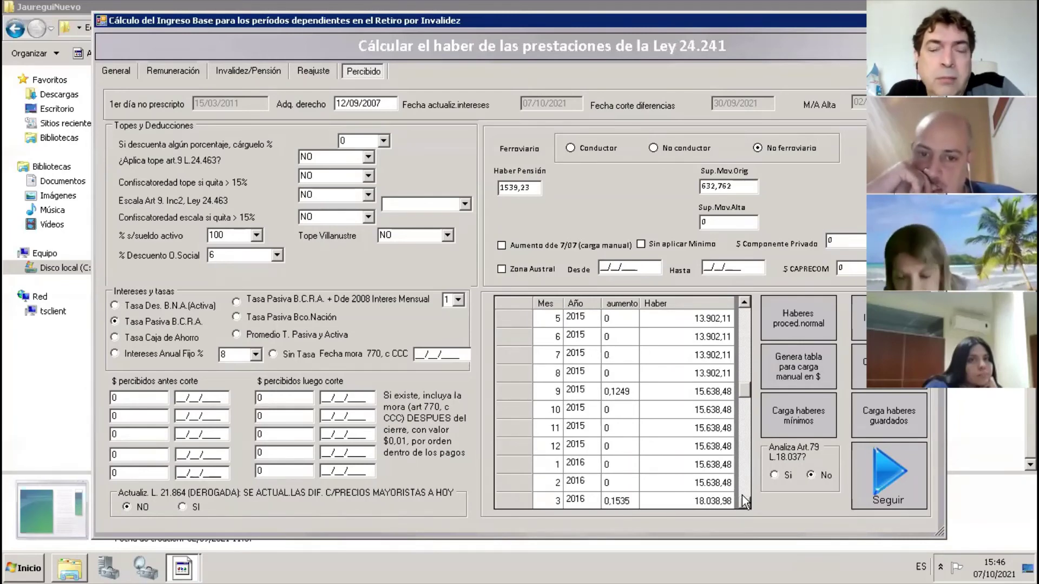
- Check the date of death in the general case data and locate the received Haber for March 2016
click(116, 71)
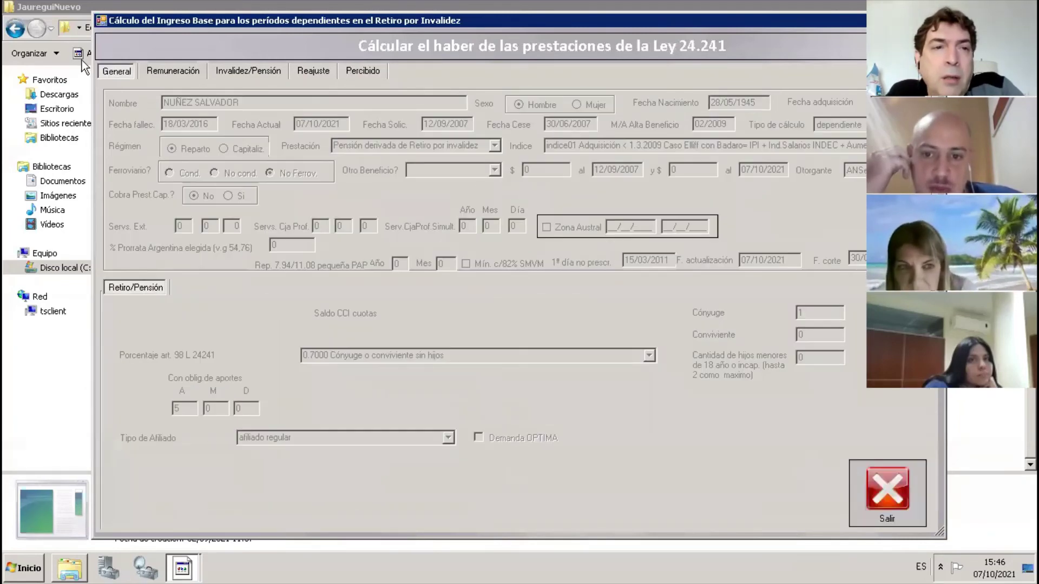
click(371, 73)
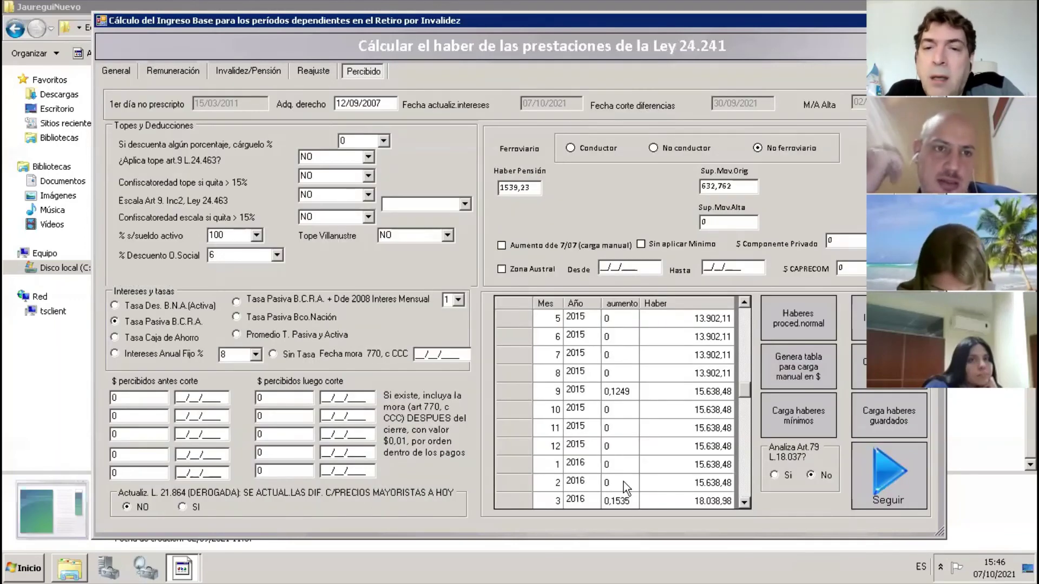
click(743, 502)
click(744, 502)
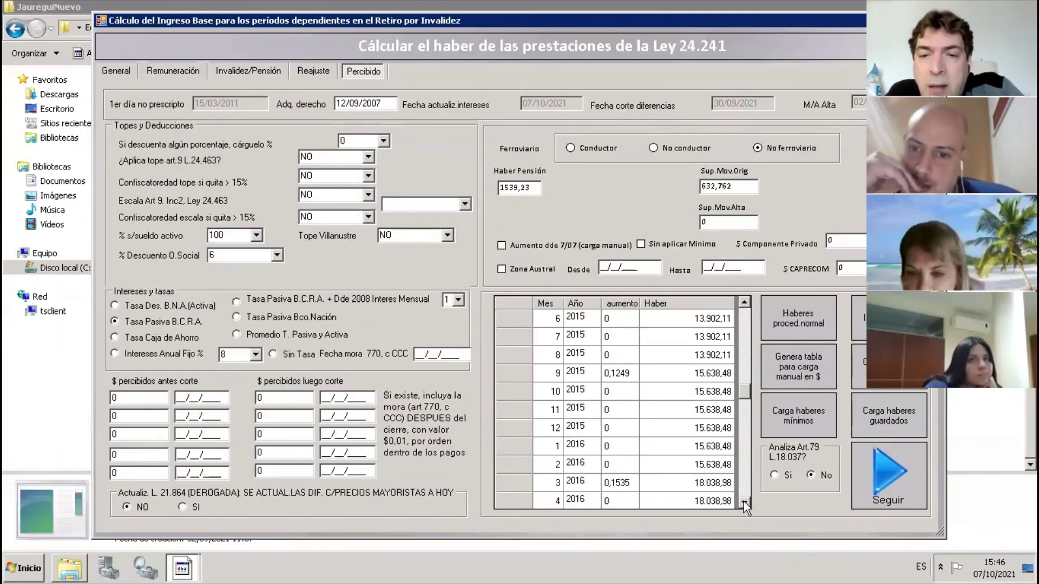
click(744, 502)
click(744, 502)
click(744, 502)
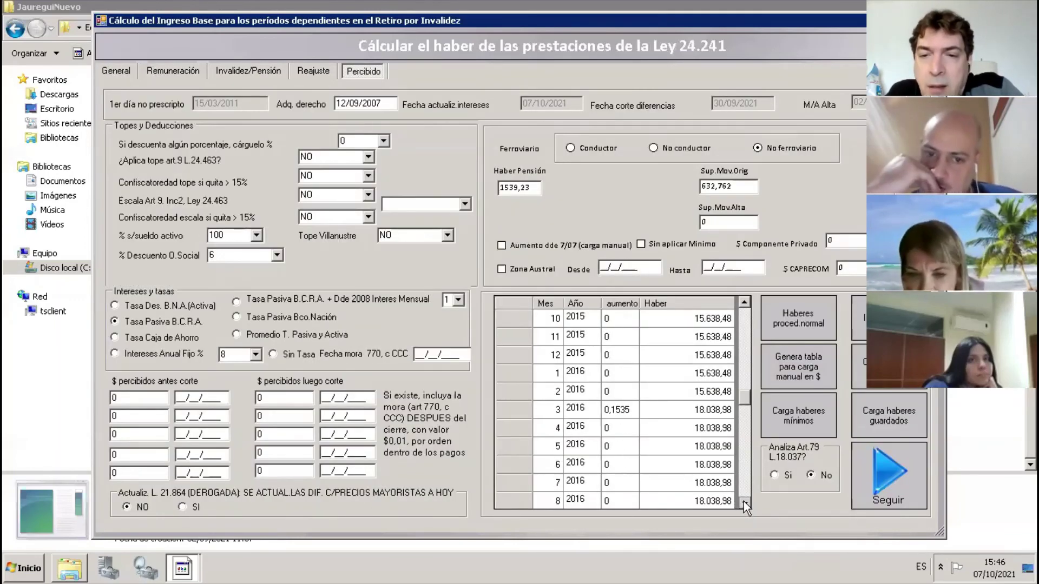
click(709, 409)
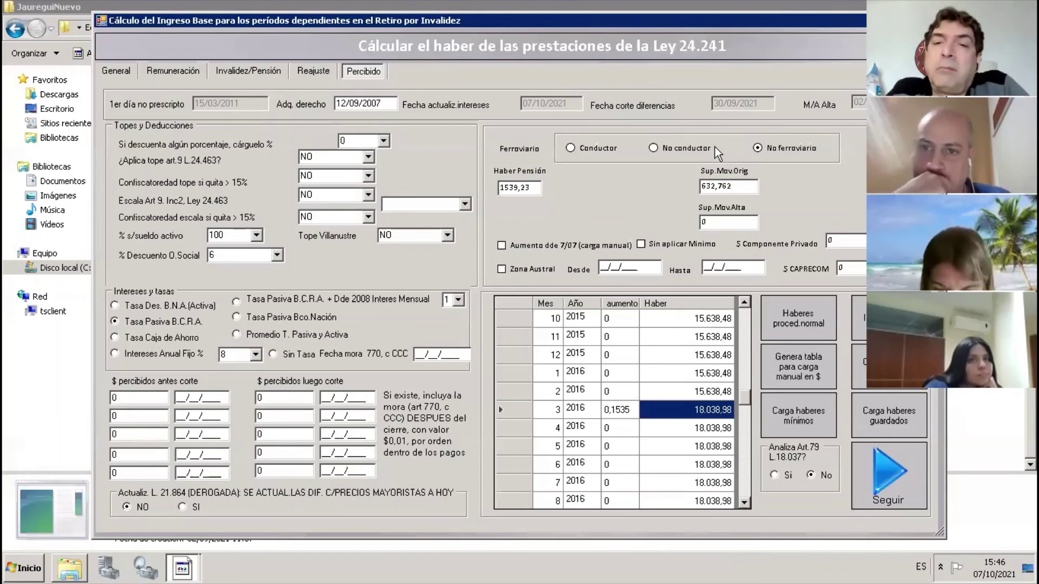
- Compare the received Haber of February and March 2016 with the initial Haber Pensión amount
click(744, 502)
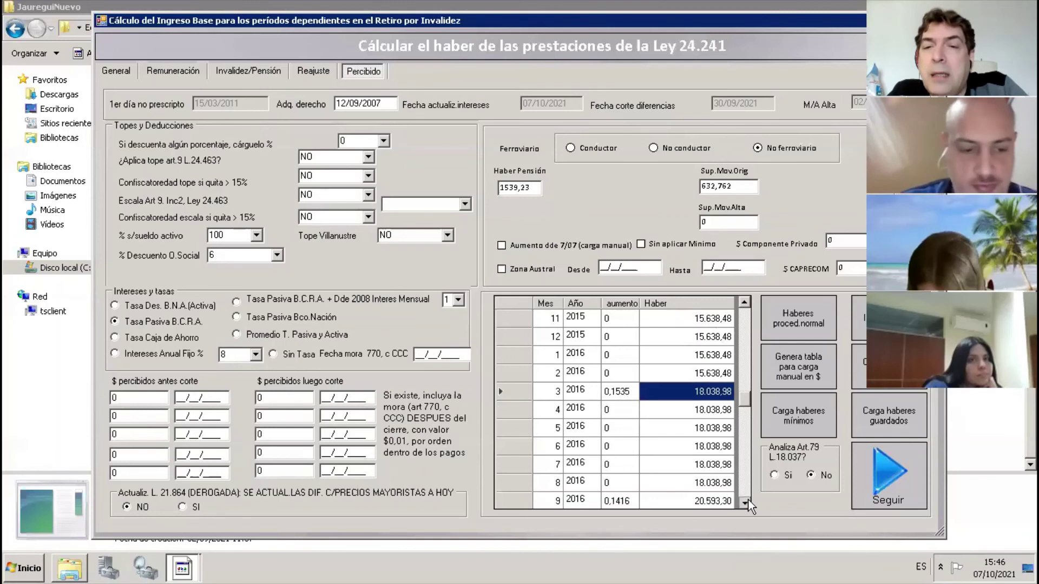
click(744, 502)
click(744, 503)
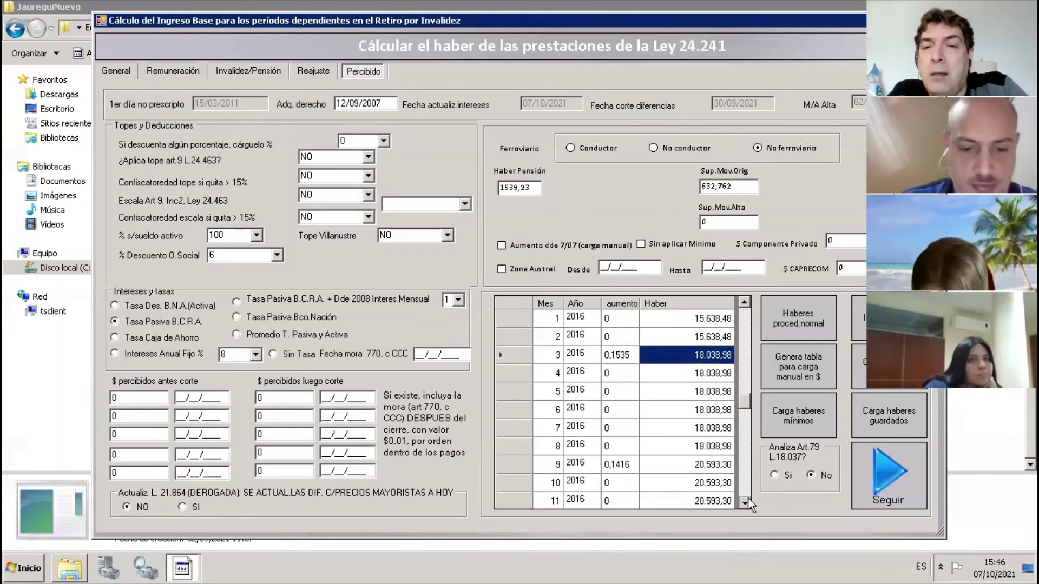
click(704, 342)
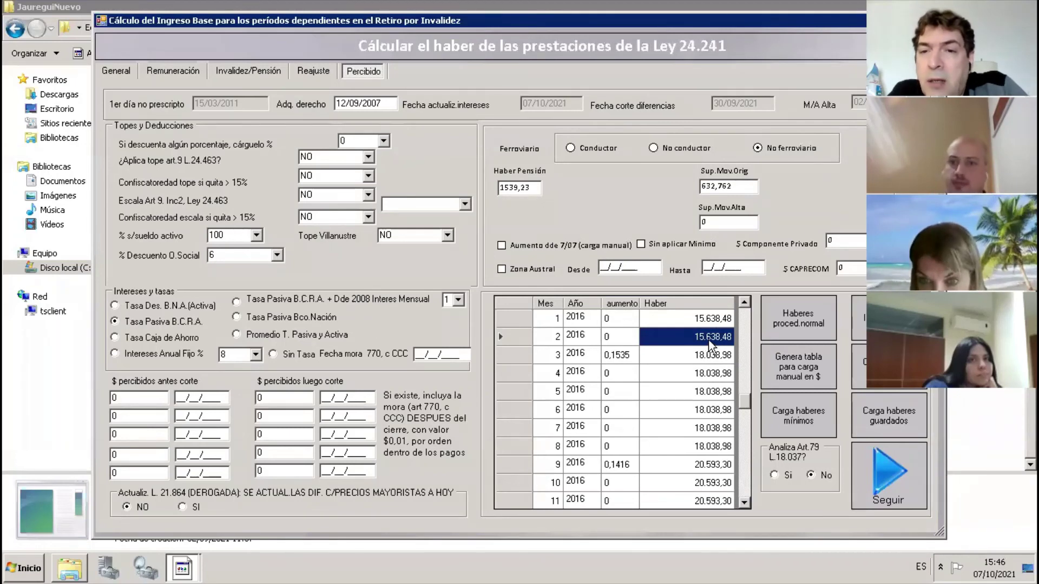
click(745, 303)
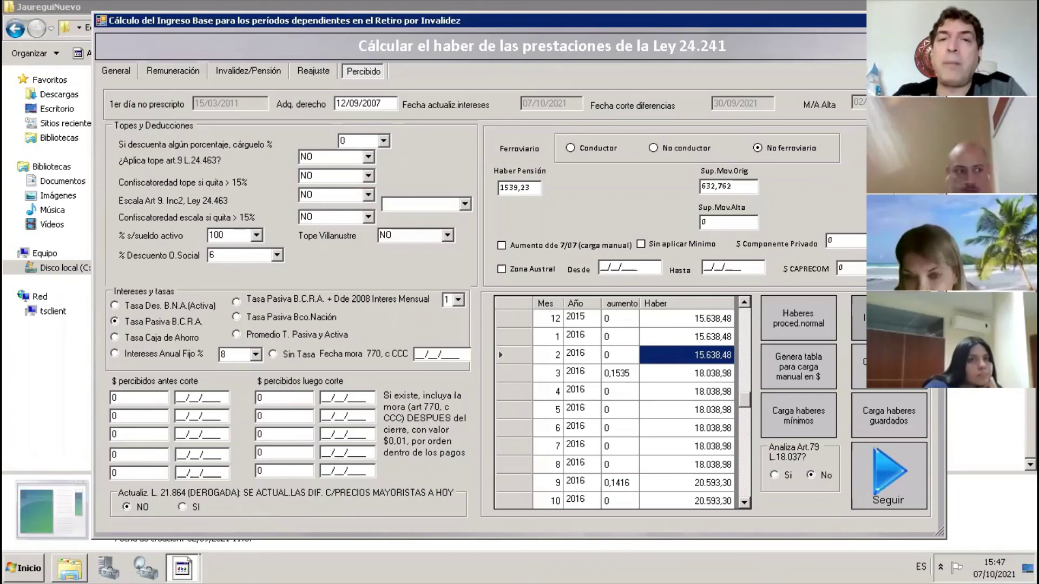
double_click(533, 189)
click(532, 189)
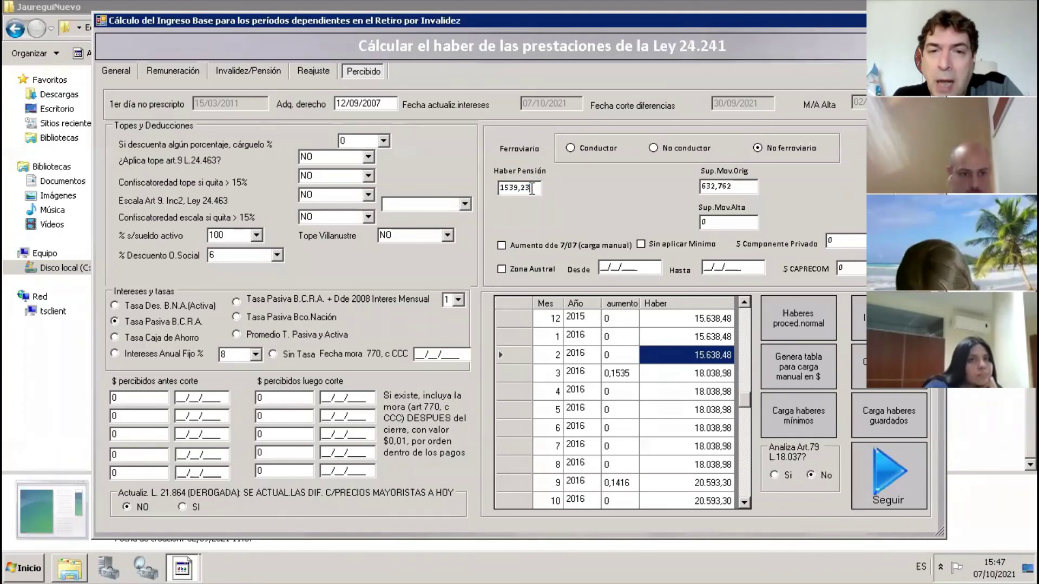
double_click(532, 188)
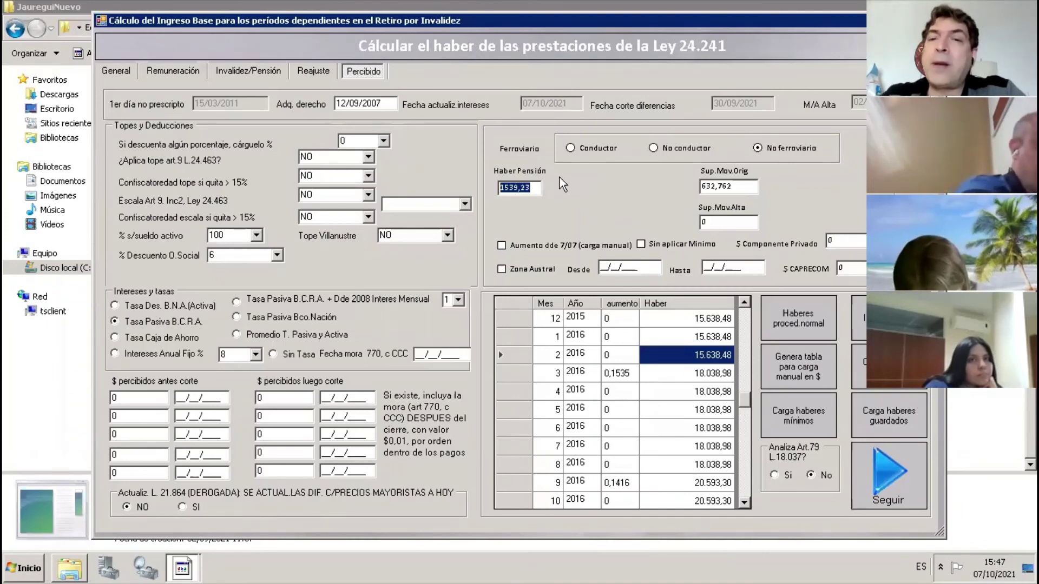
click(713, 374)
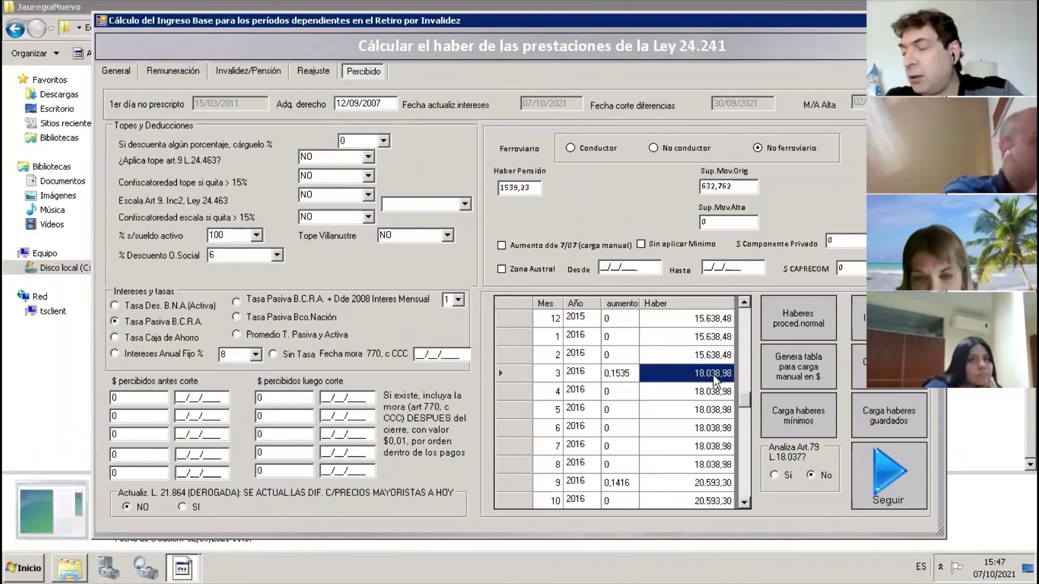